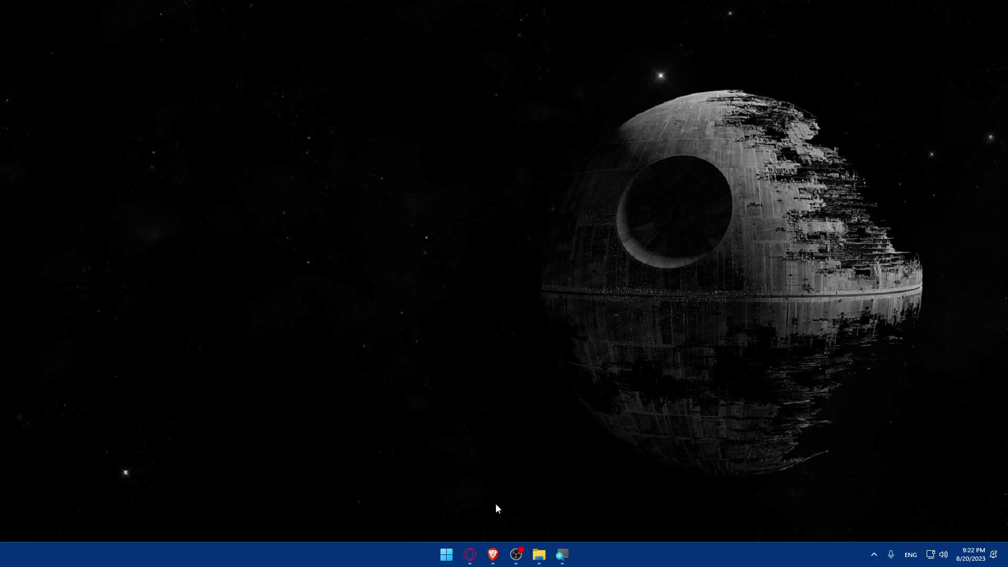
Launch Brave from the taskbar to get a blank New Tab page.
click(496, 556)
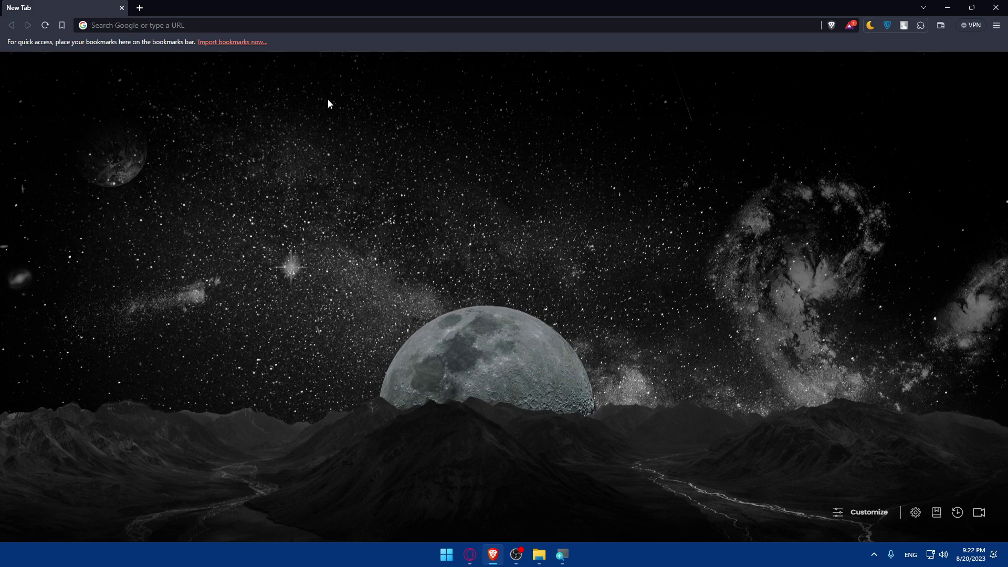
Load bigcartel.com from Brave's address bar.
click(142, 25)
text(big)
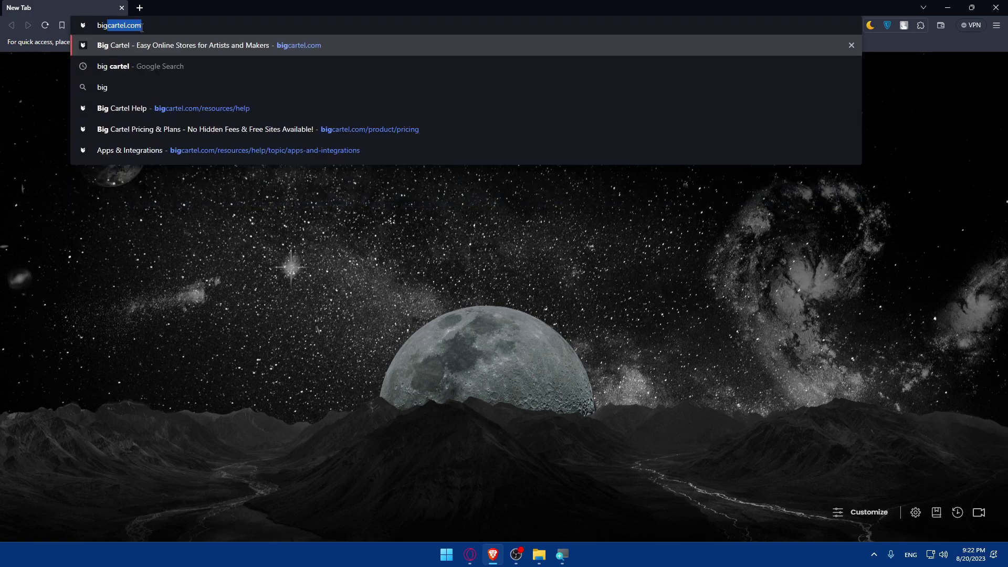
text(cartel.)
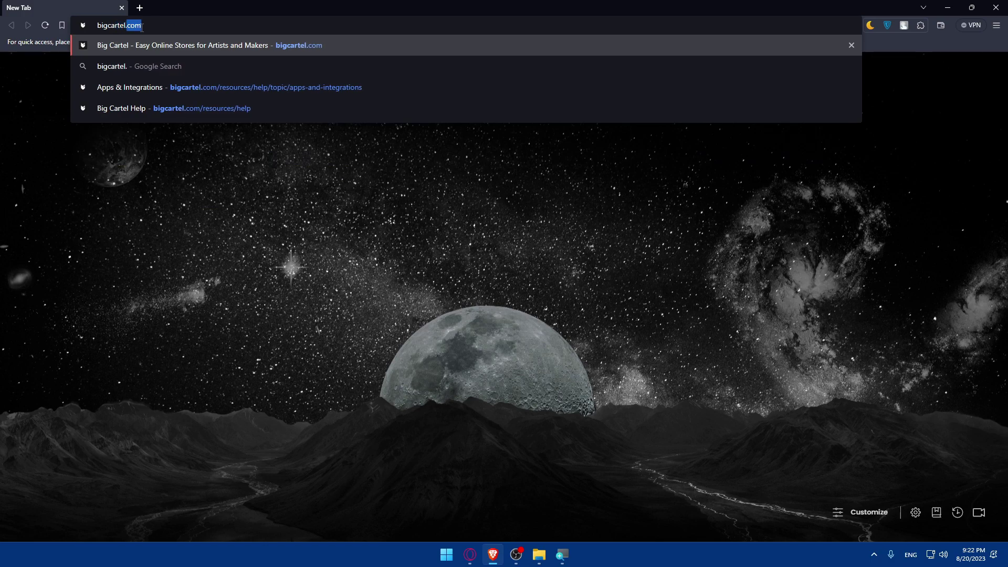
text(com)
key(Return)
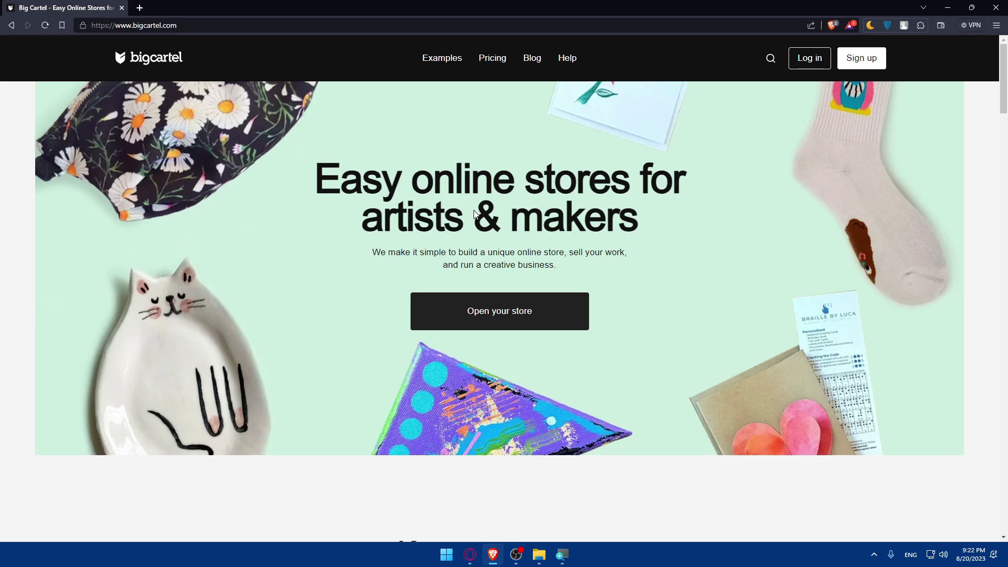
scroll(474, 214, down, 20)
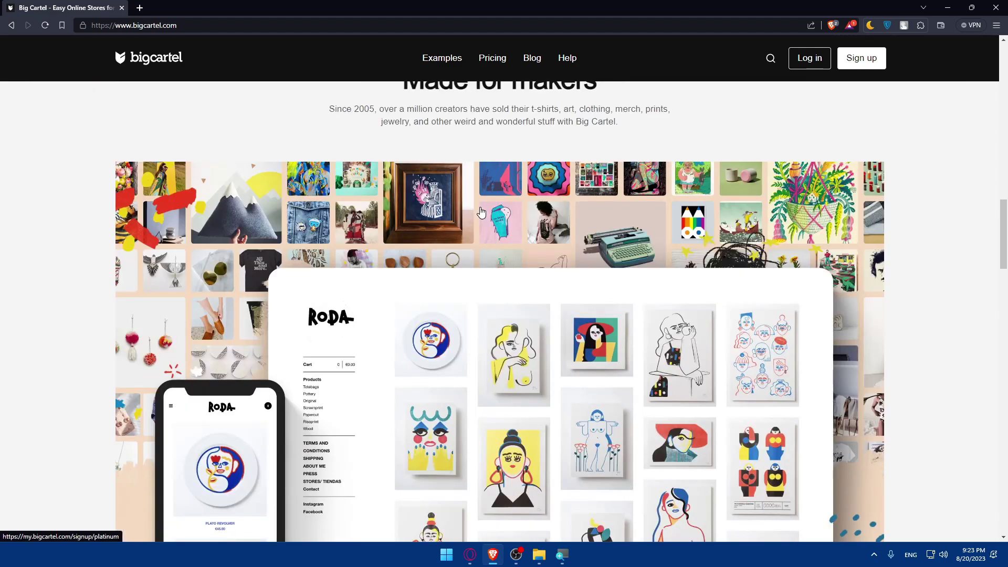
scroll(479, 210, down, 20)
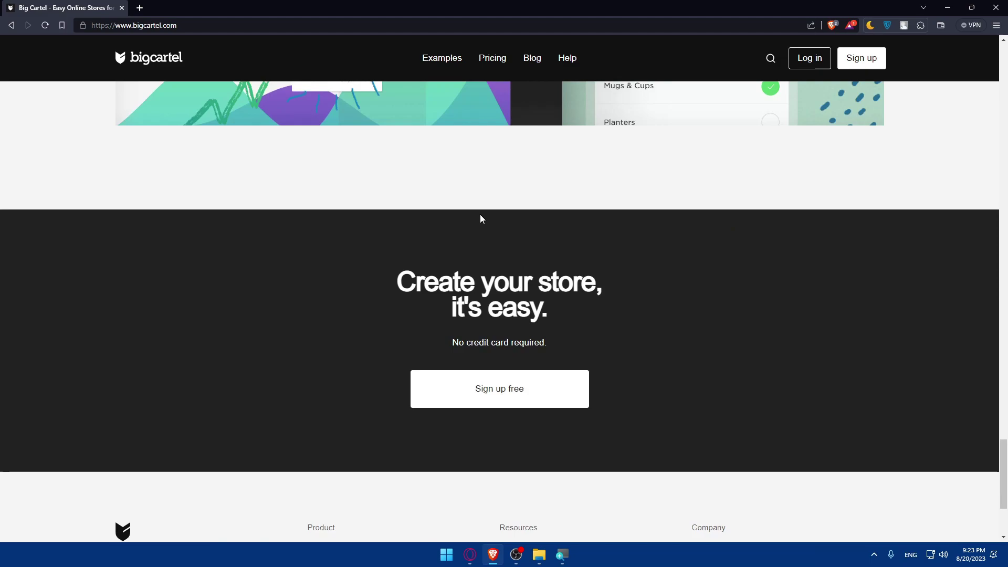
scroll(480, 219, up, 20)
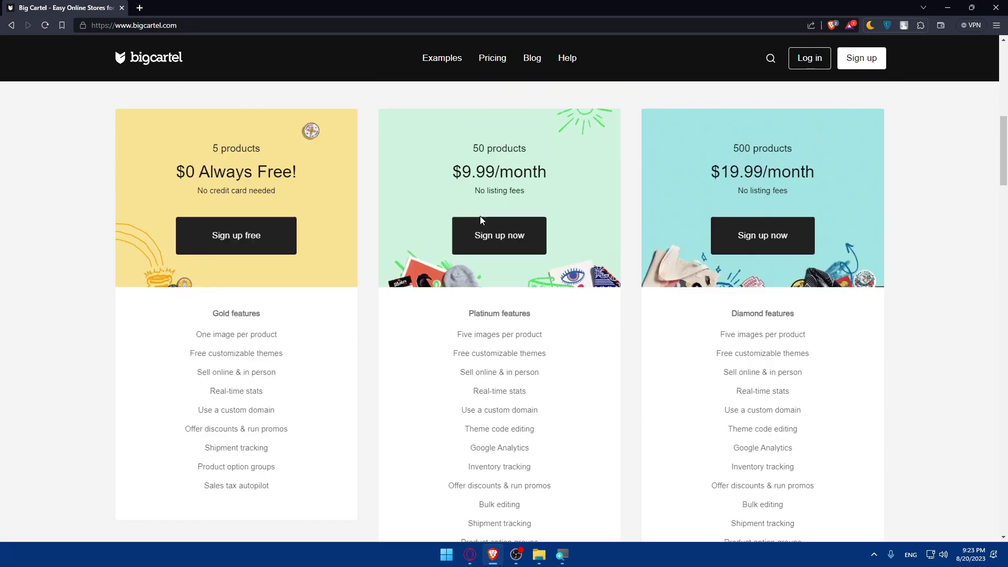
scroll(480, 216, up, 2)
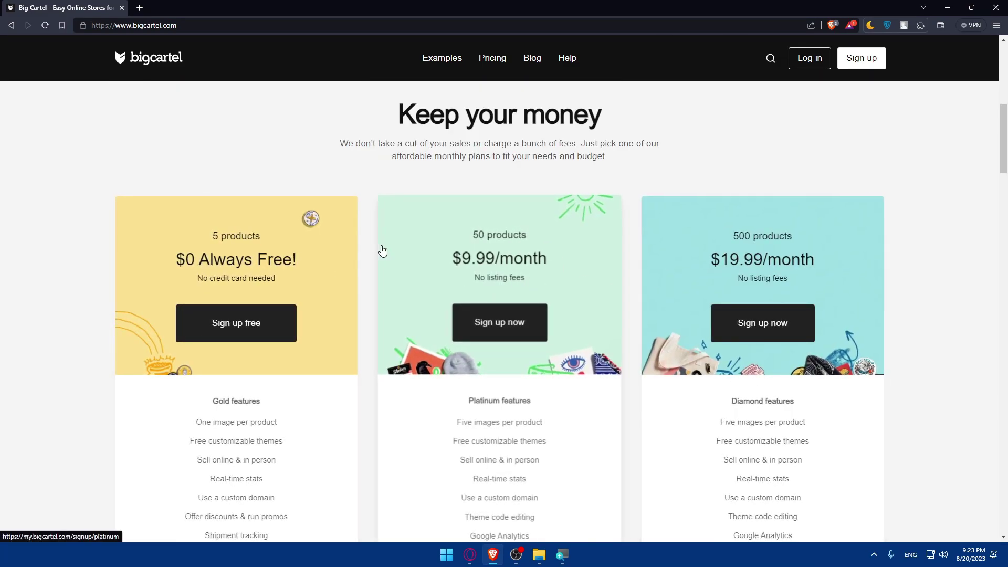
scroll(309, 268, down, 2)
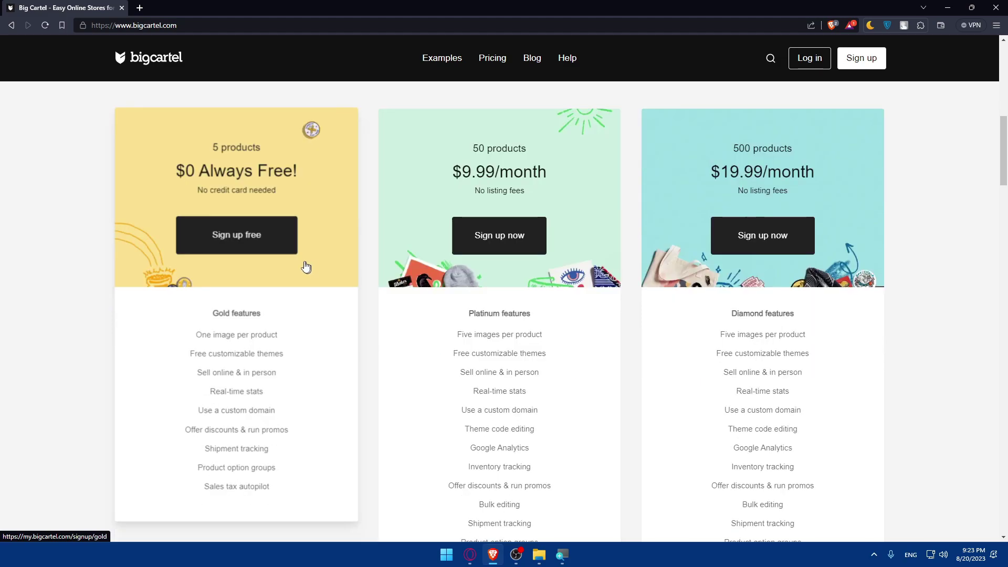
scroll(433, 264, down, 2)
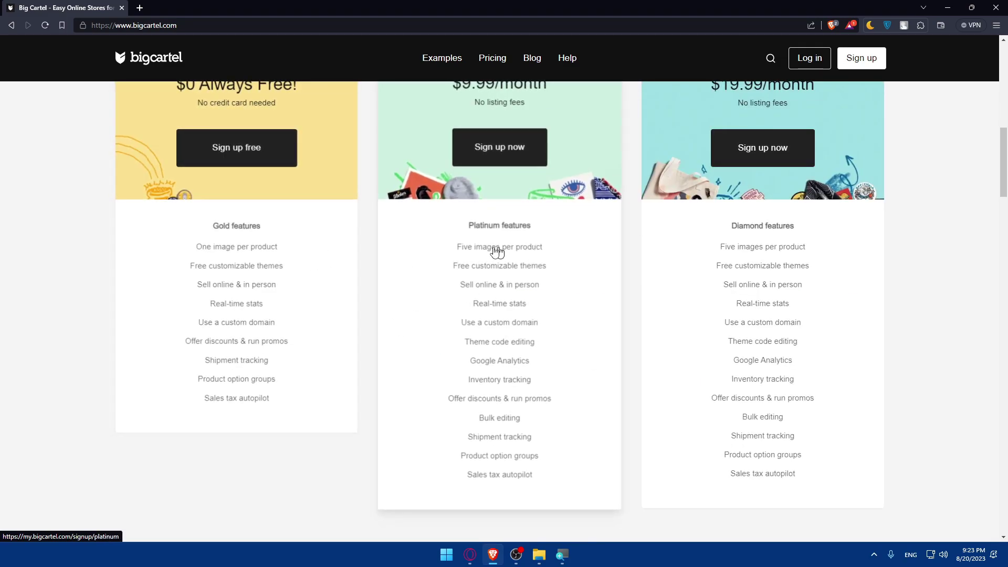
scroll(506, 285, up, 2)
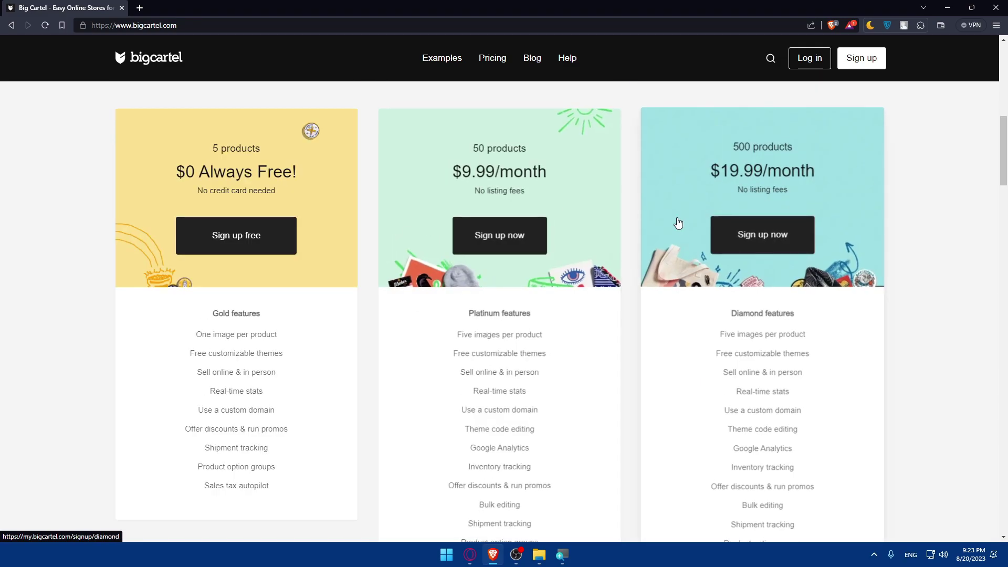
scroll(702, 246, up, 6)
scroll(702, 246, up, 6)
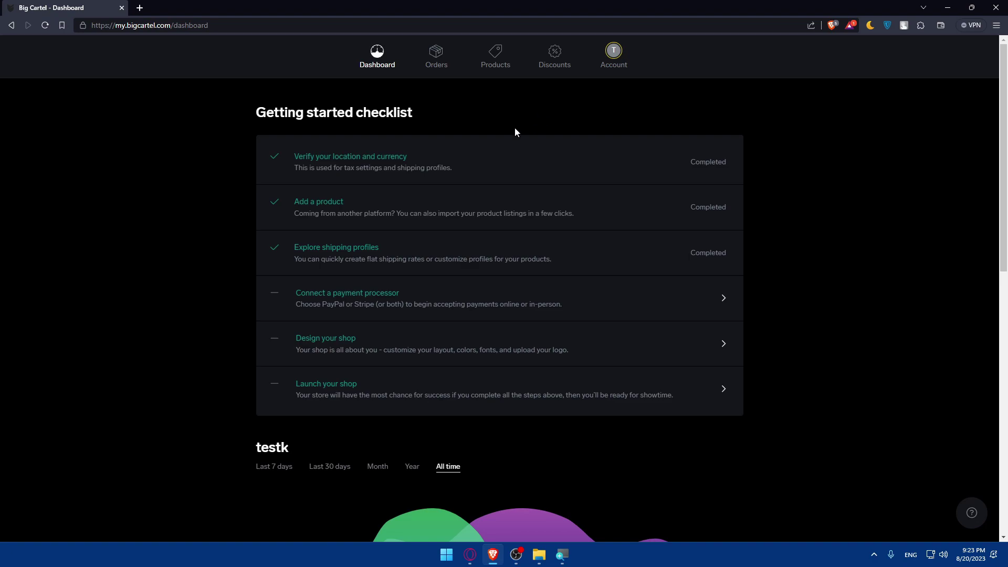
Dismiss the 'Your account' tour popup over the Getting started checklist.
drag(255, 117, 517, 119)
click(595, 129)
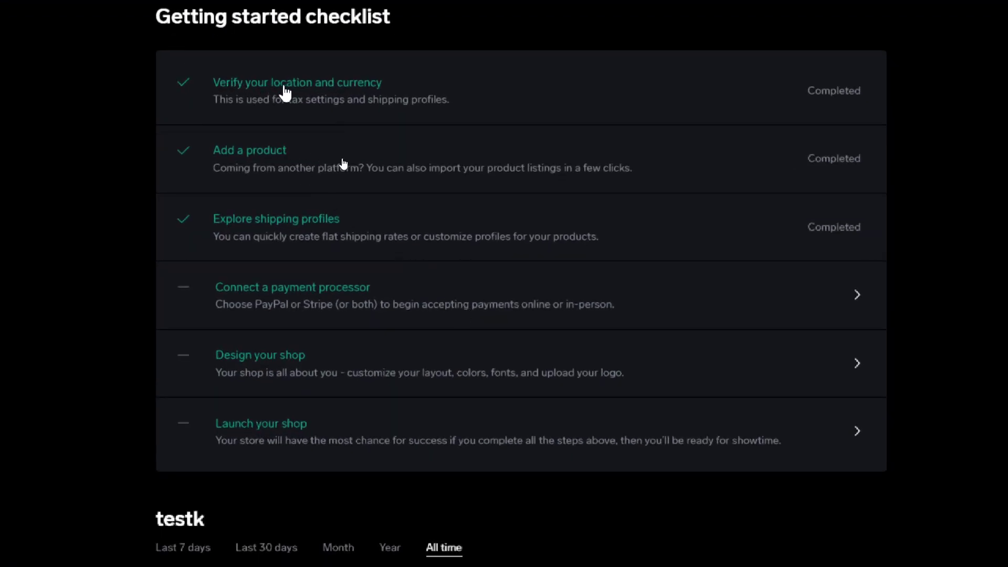
key(super)
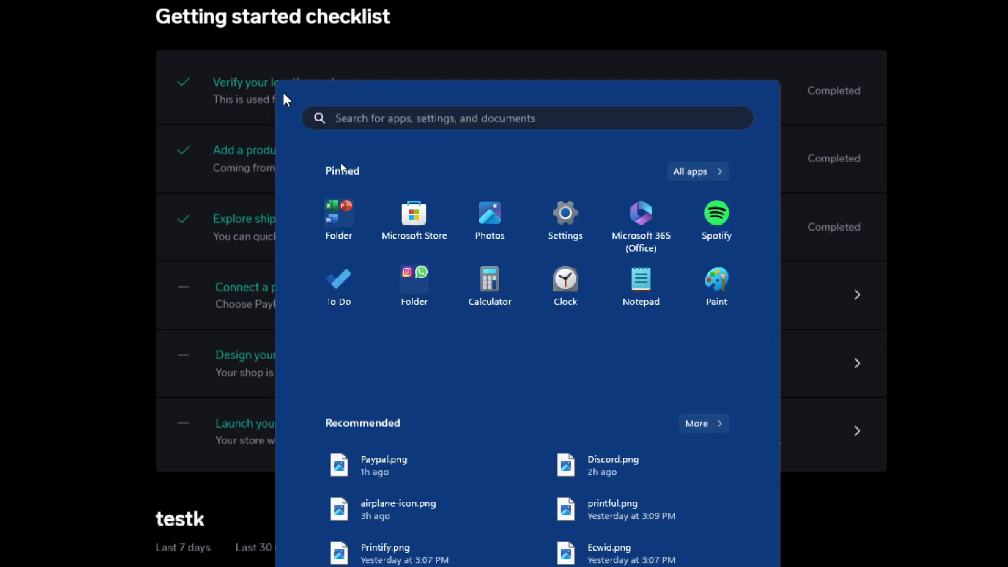
key(super)
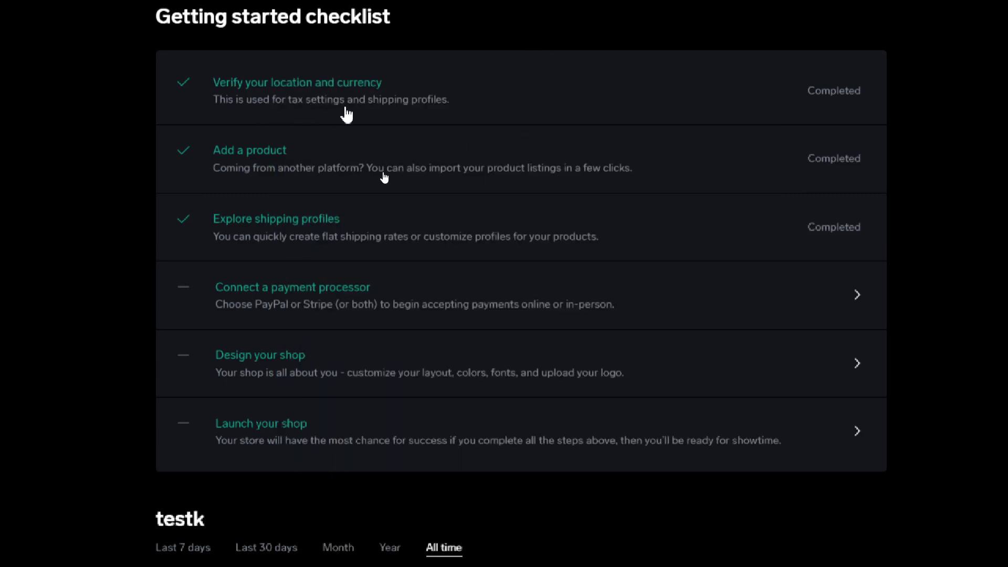
drag(808, 94, 780, 107)
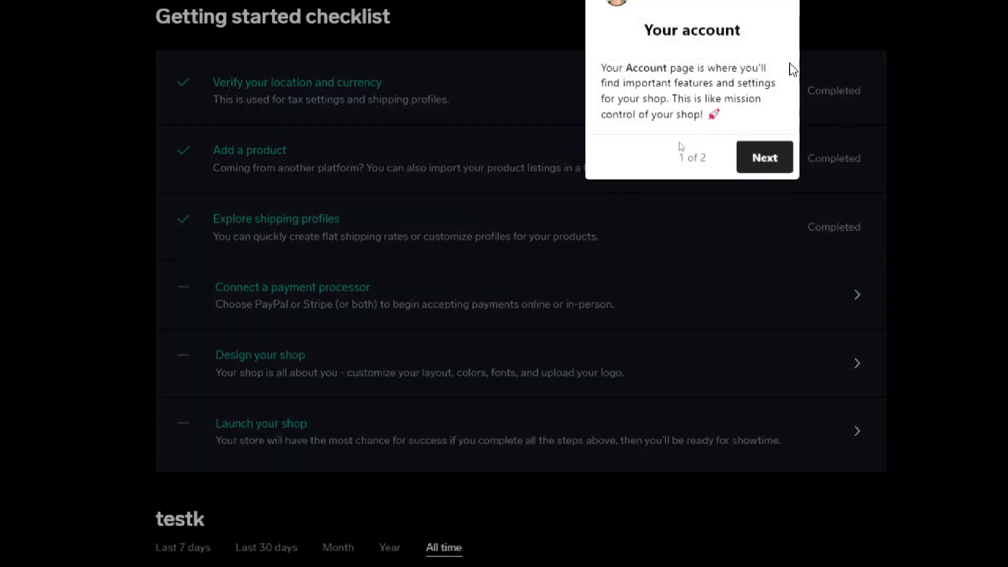
key(super)
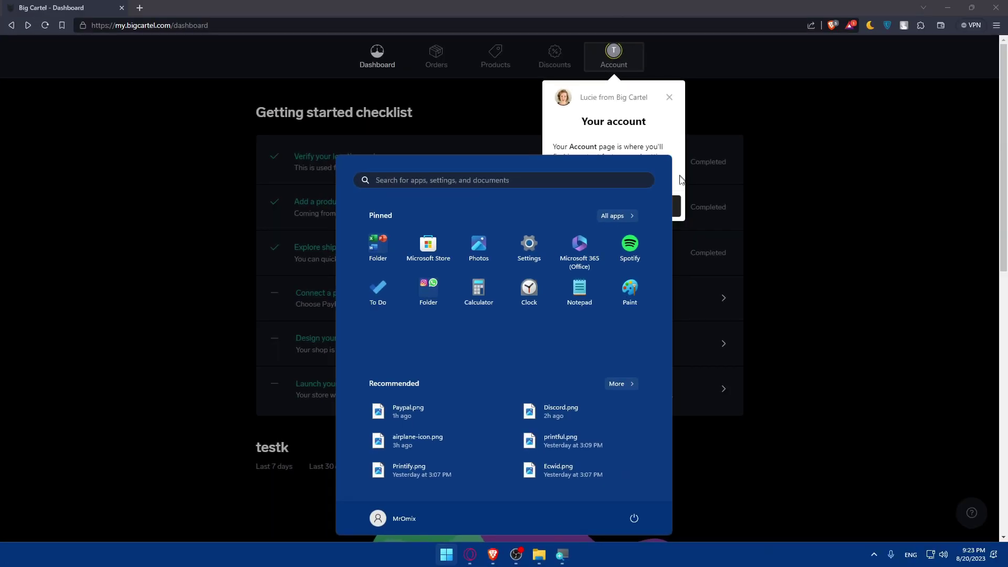
key(Escape)
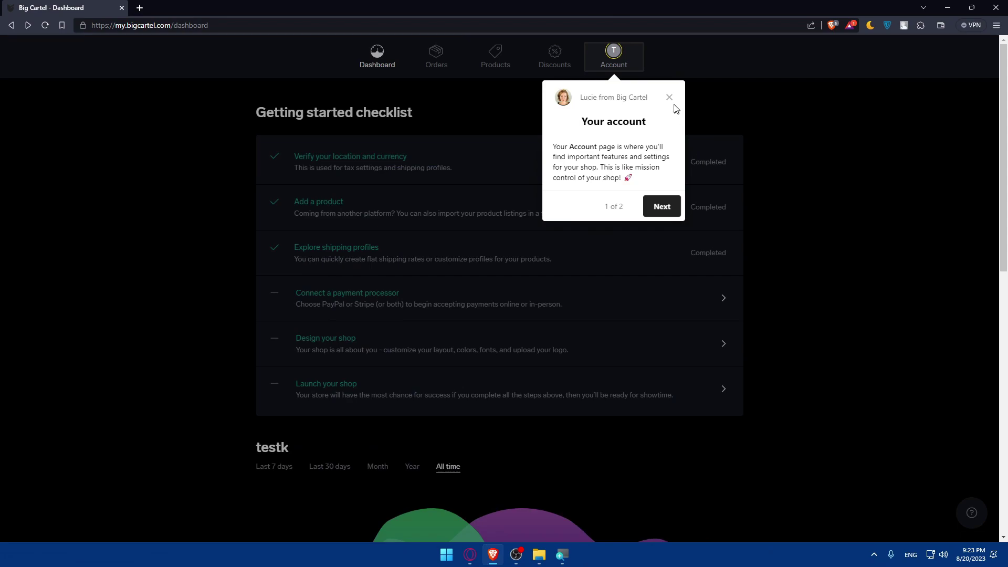
click(866, 158)
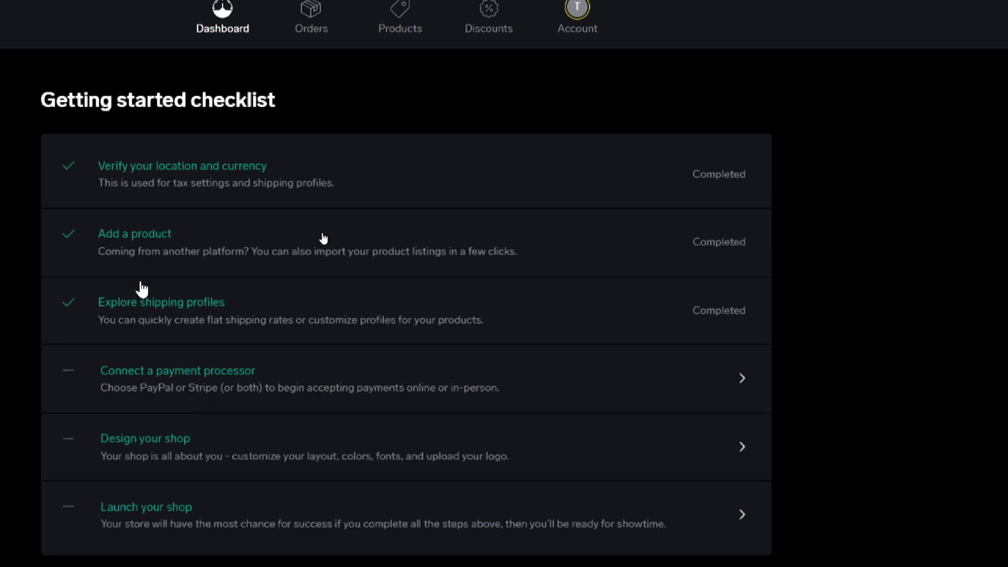
key(super)
key(Escape)
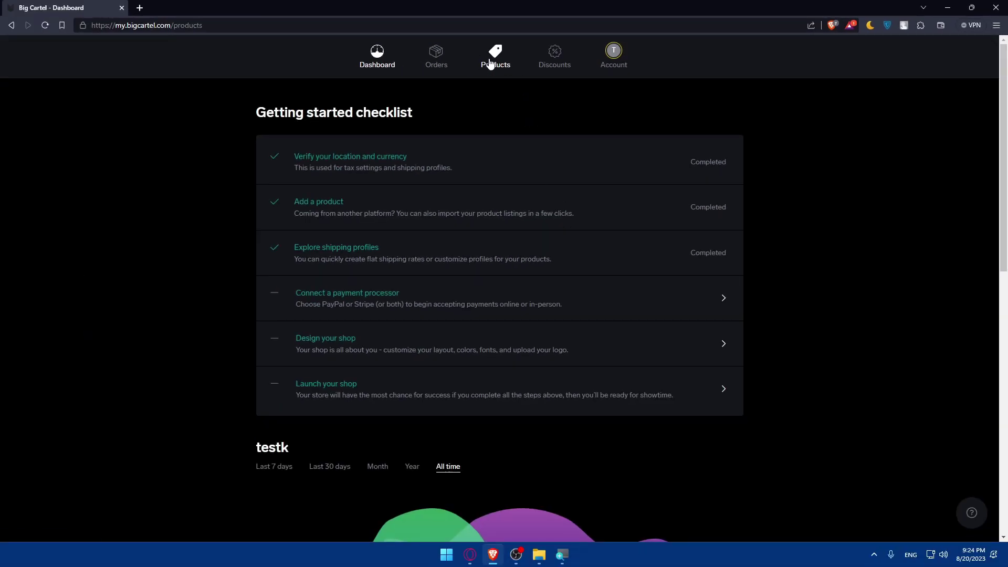
Open Import products from the product list's more-options menu, then close the import dialog.
click(737, 114)
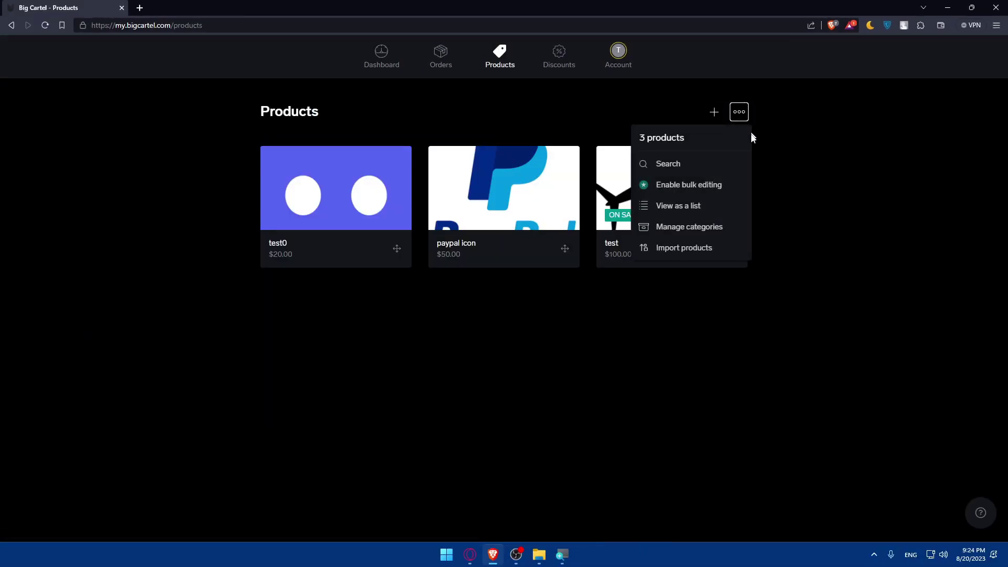
click(690, 249)
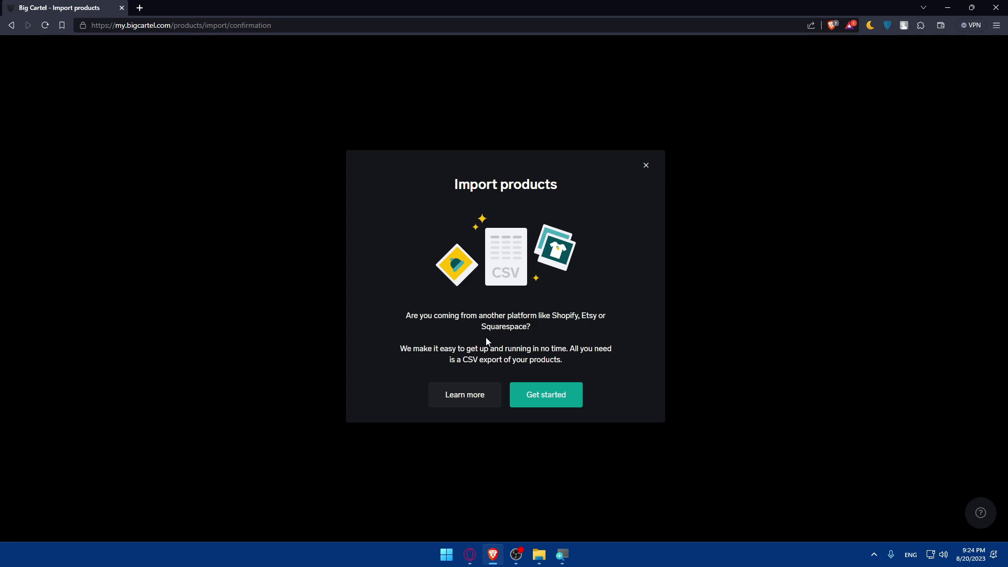
click(645, 167)
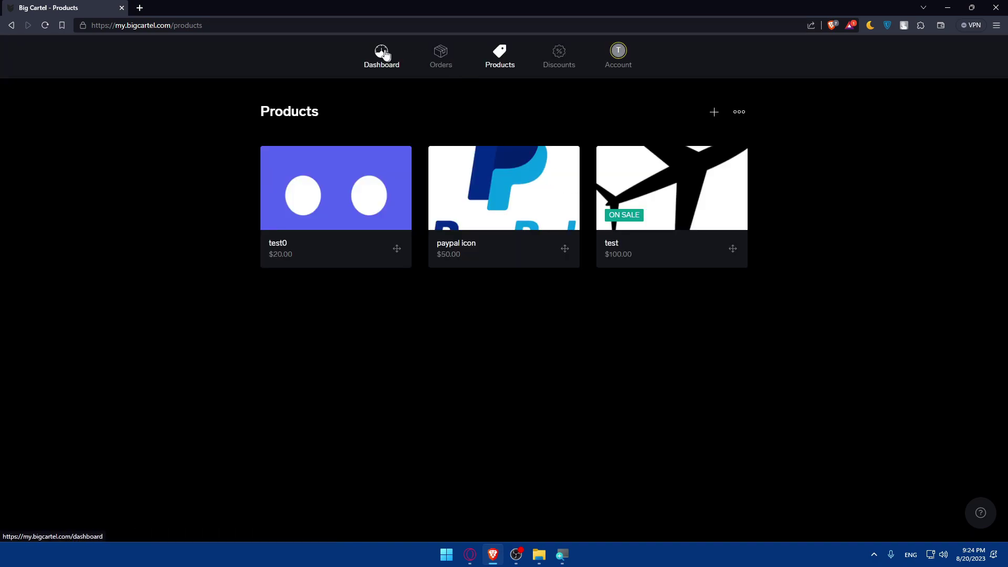
Return to the dashboard and review the remaining checklist: payment processor, design, launch.
click(381, 53)
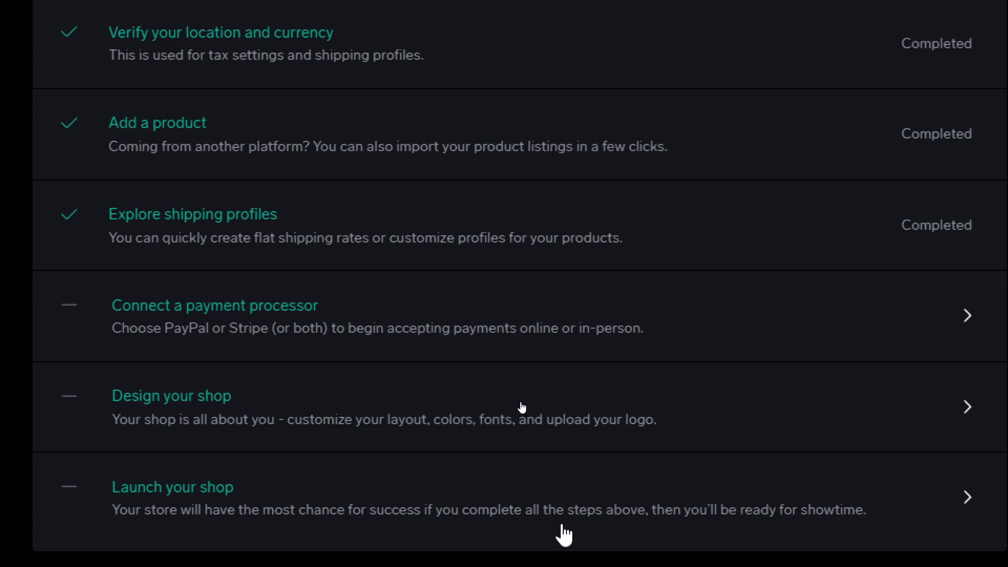
scroll(451, 320, up, 1)
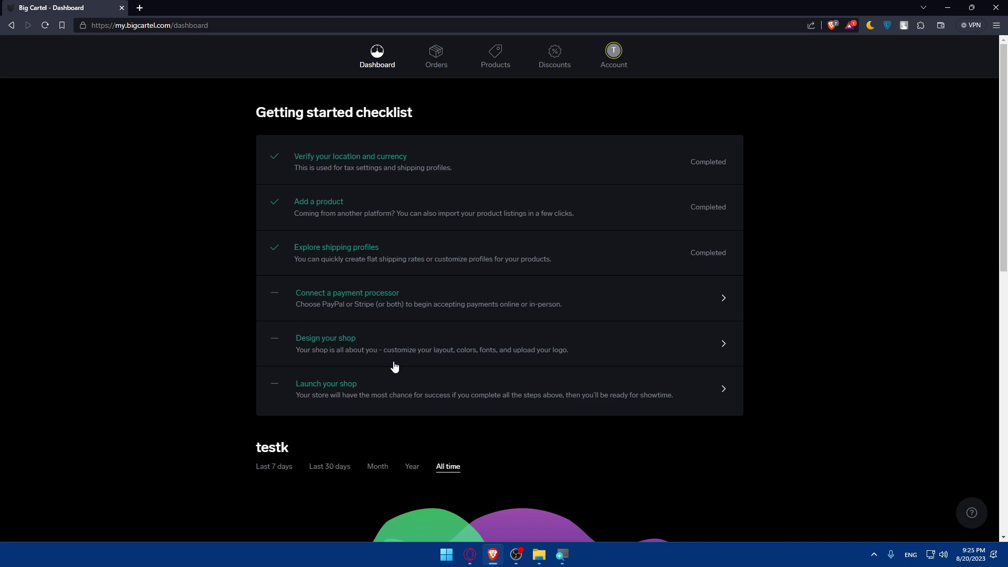
From the testk shop's URL settings, open the 'Add a custom domain' options.
click(613, 62)
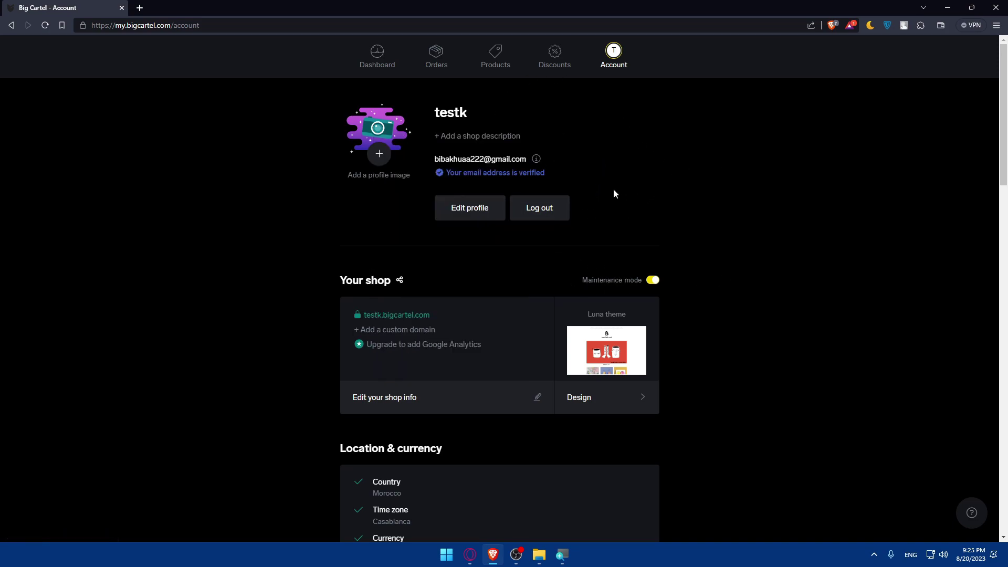
scroll(612, 185, down, 2)
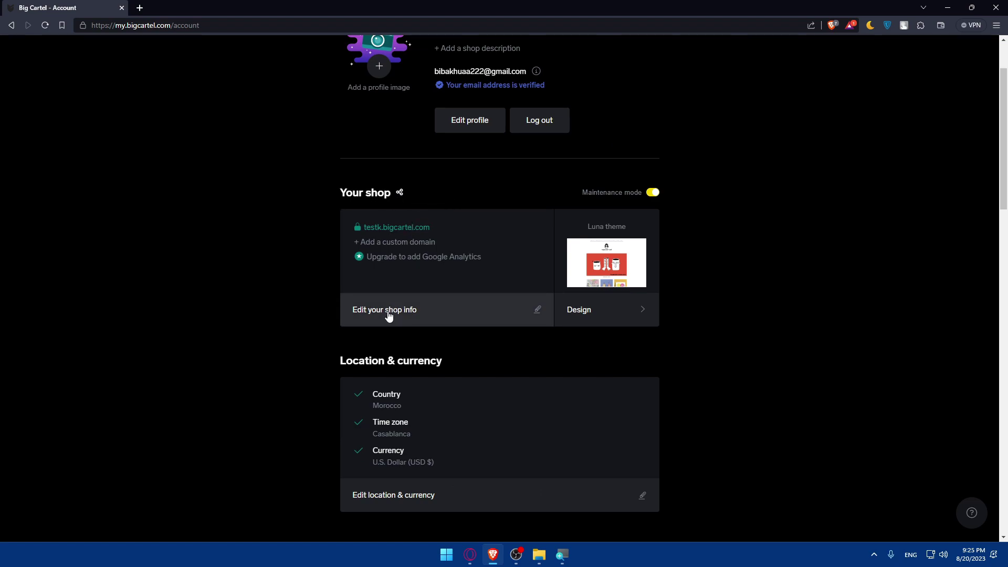
click(406, 315)
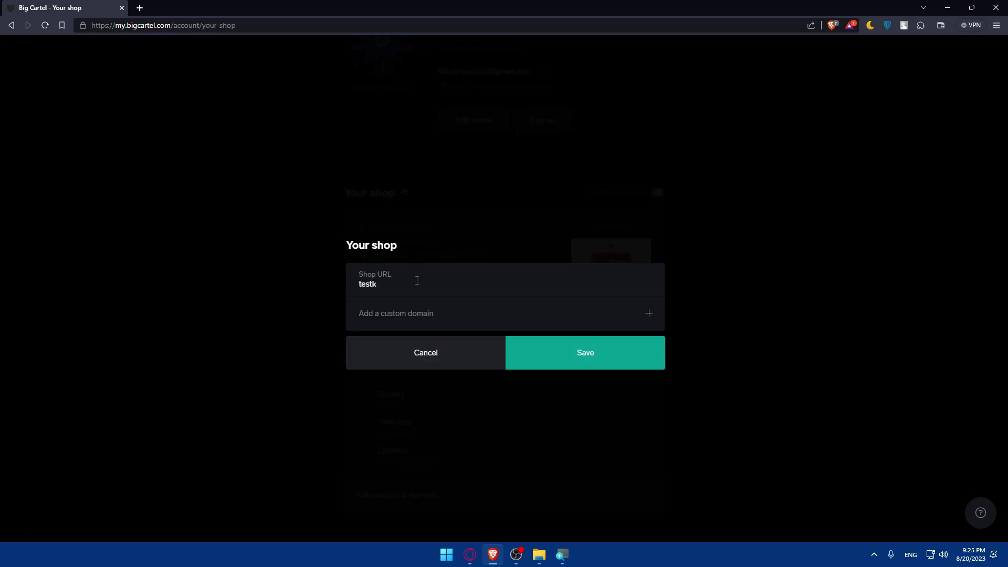
drag(376, 284, 328, 287)
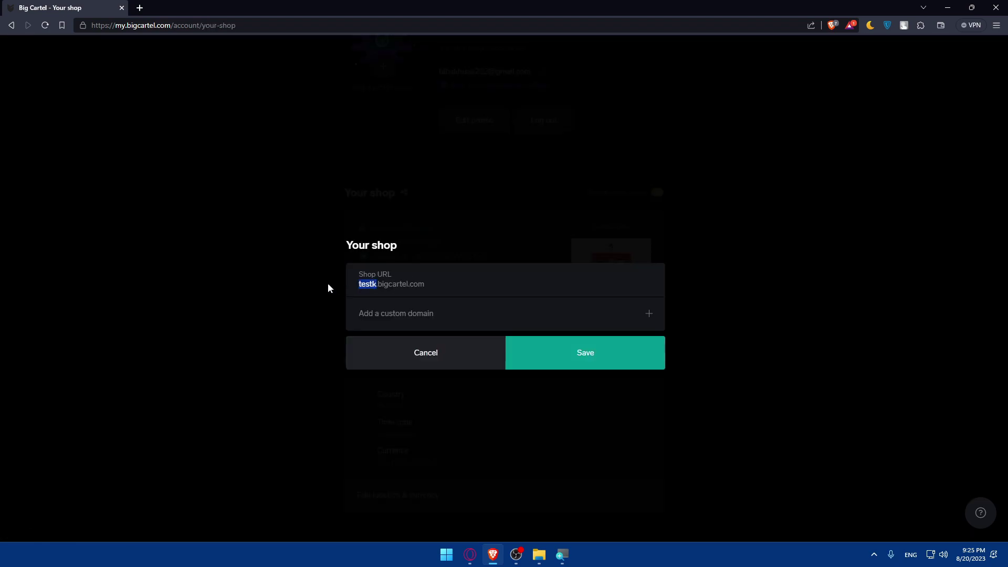
click(269, 282)
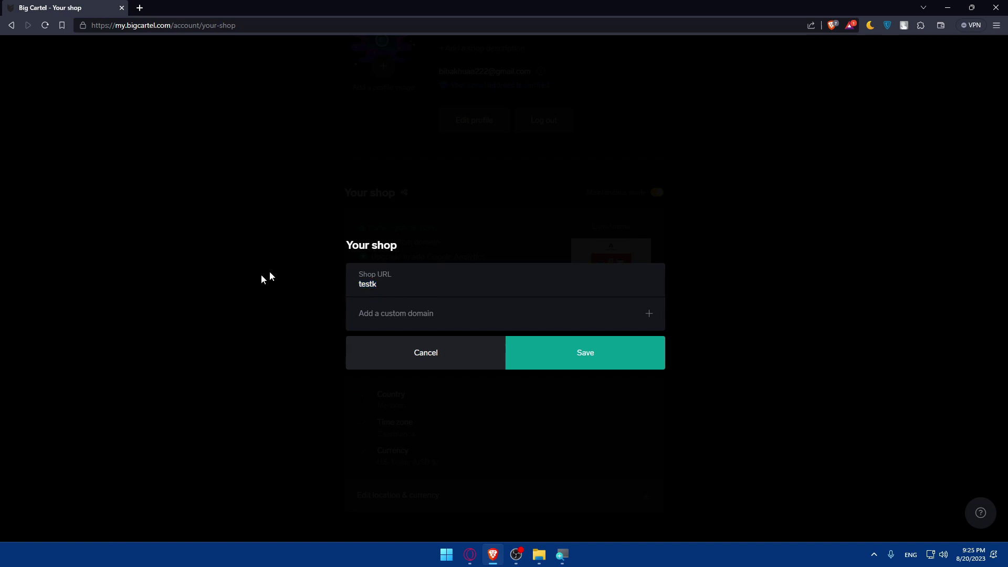
click(467, 320)
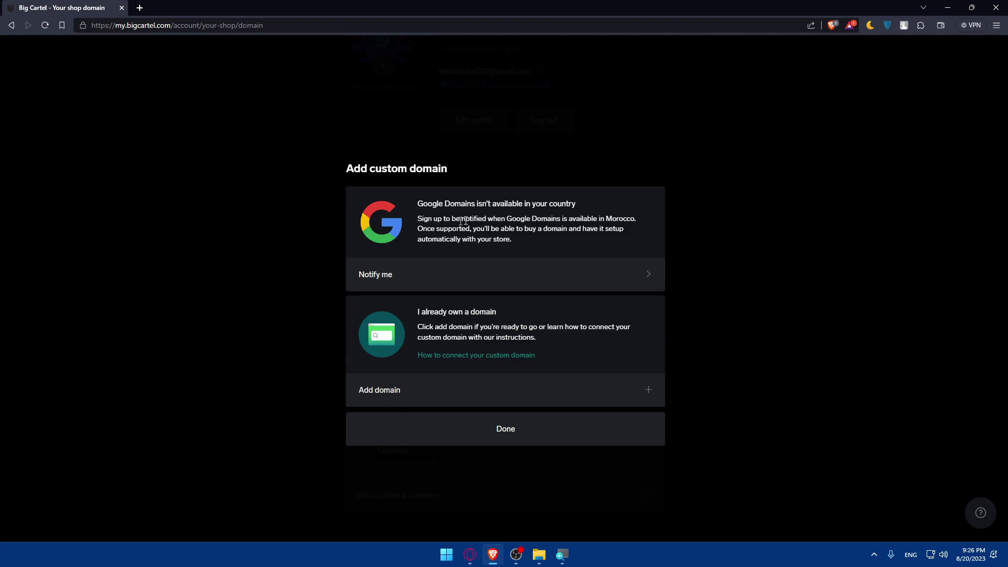
mouse_move(419, 212)
mouse_down()
mouse_move(553, 218)
mouse_move(561, 206)
mouse_move(417, 204)
mouse_up()
click(543, 140)
click(903, 26)
click(659, 124)
Reach the Chrome Web Store in a new tab via a web search for 'exte'.
click(139, 9)
text(exte)
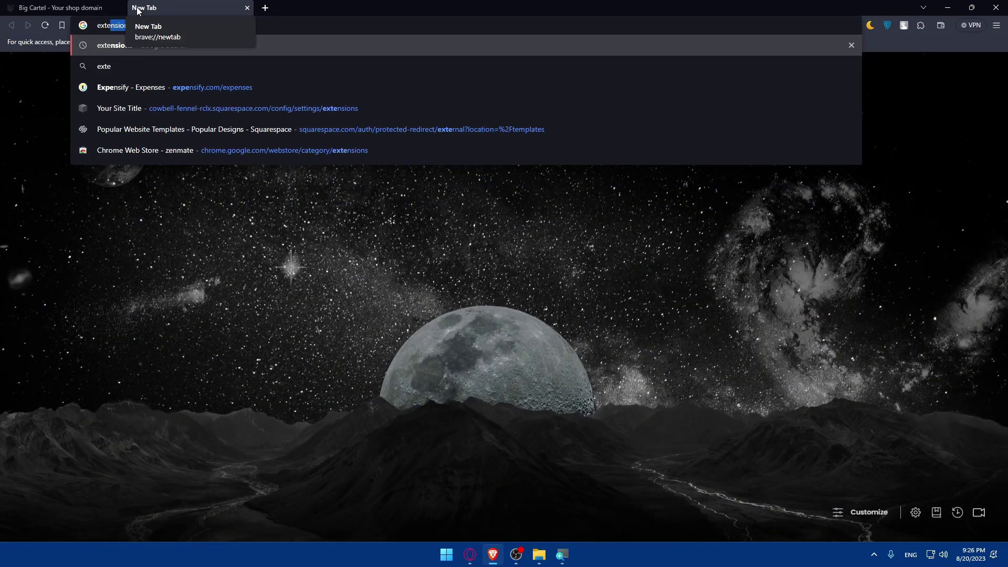
key(Return)
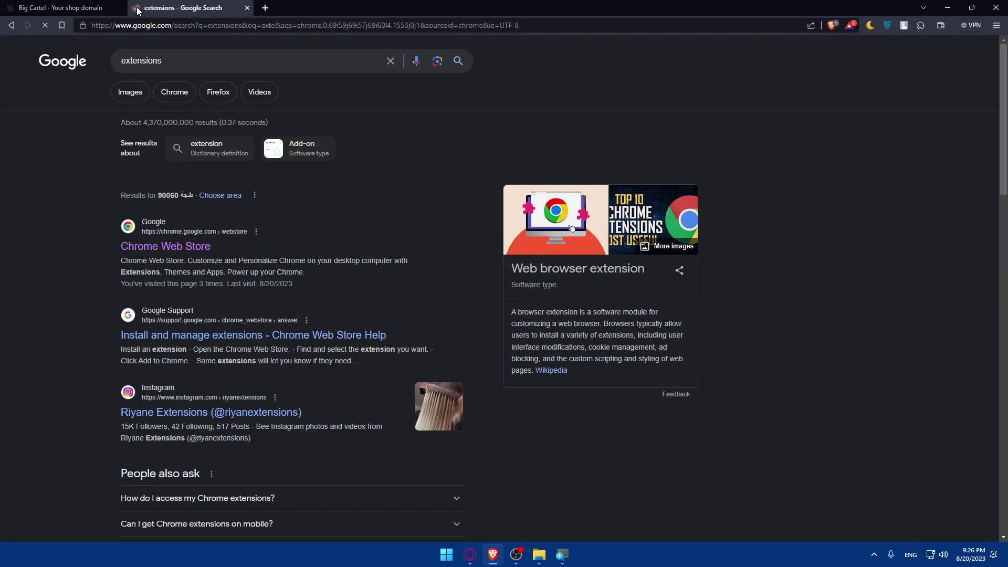
click(164, 249)
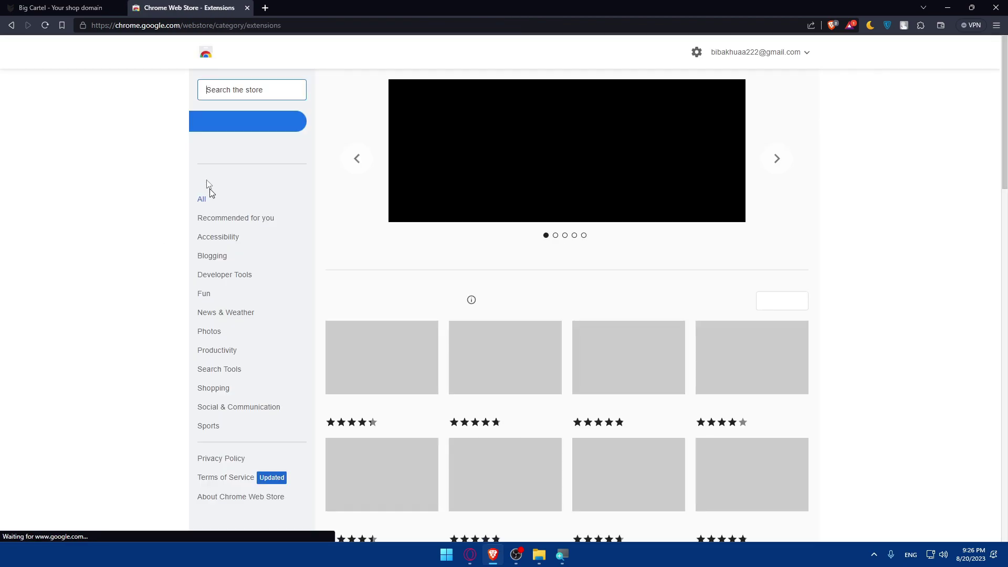
Search the store for zenmate, then touch vpn, then close it and open the Add domain form.
text(zen)
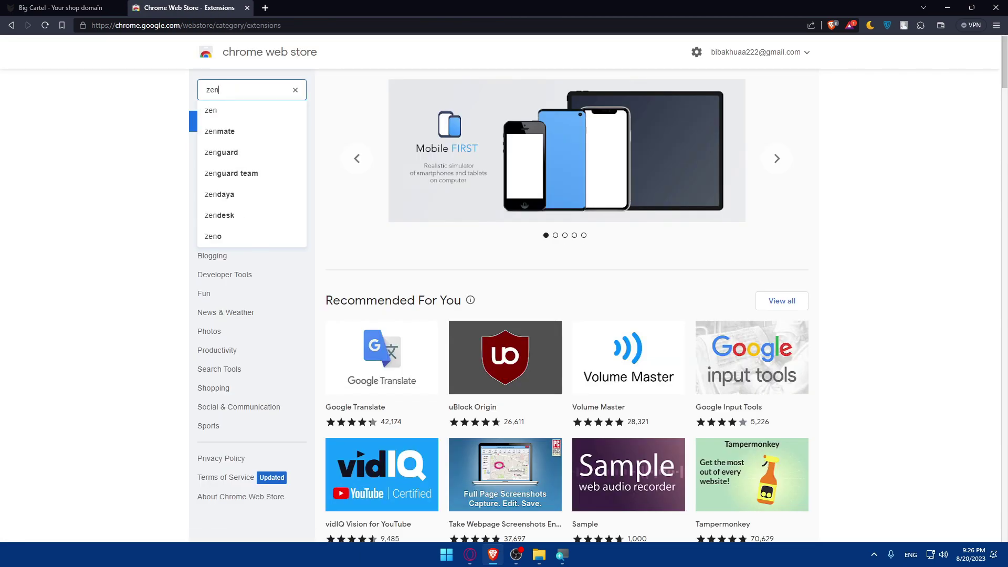
text(mate)
key(Return)
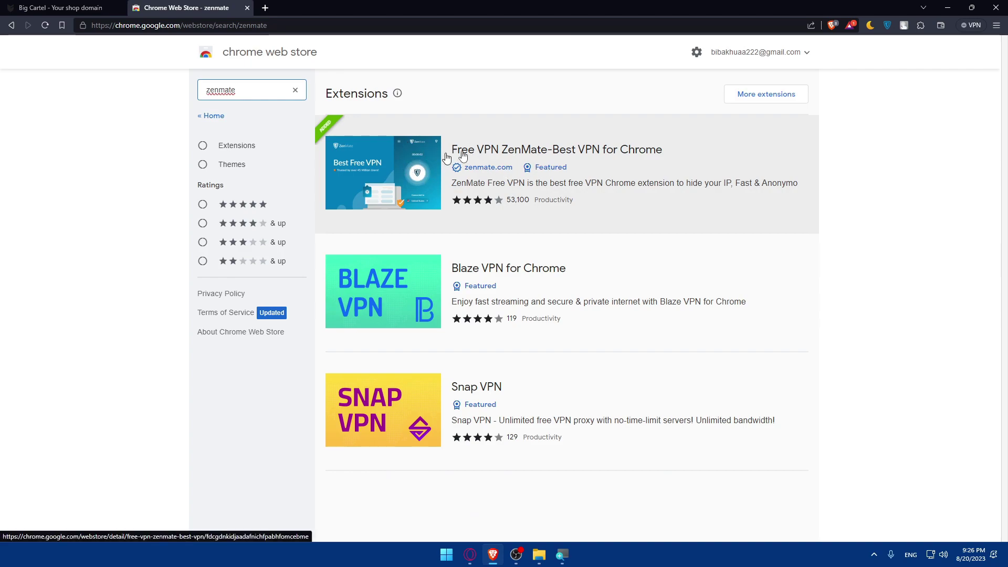
key(ctrl+a)
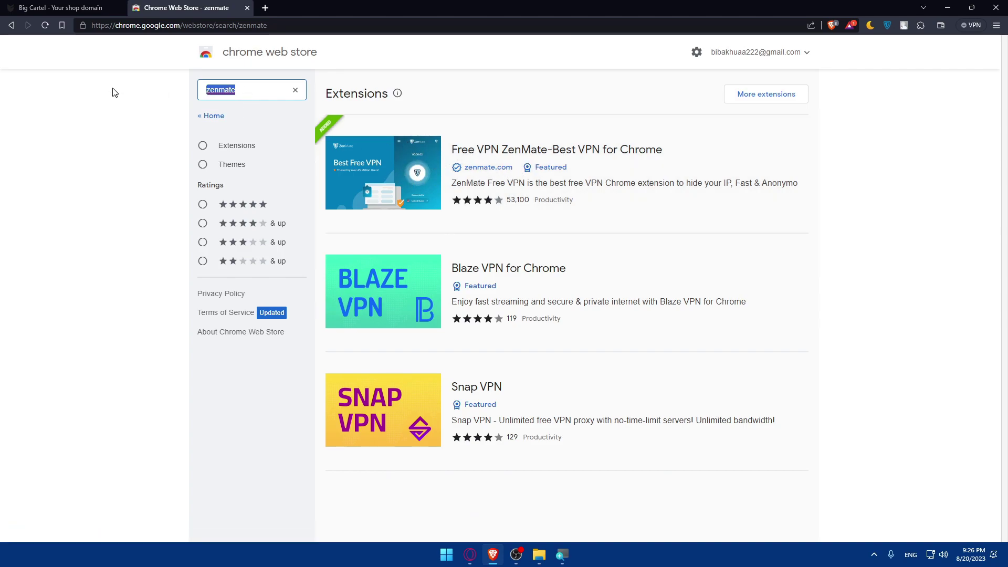
text(touch )
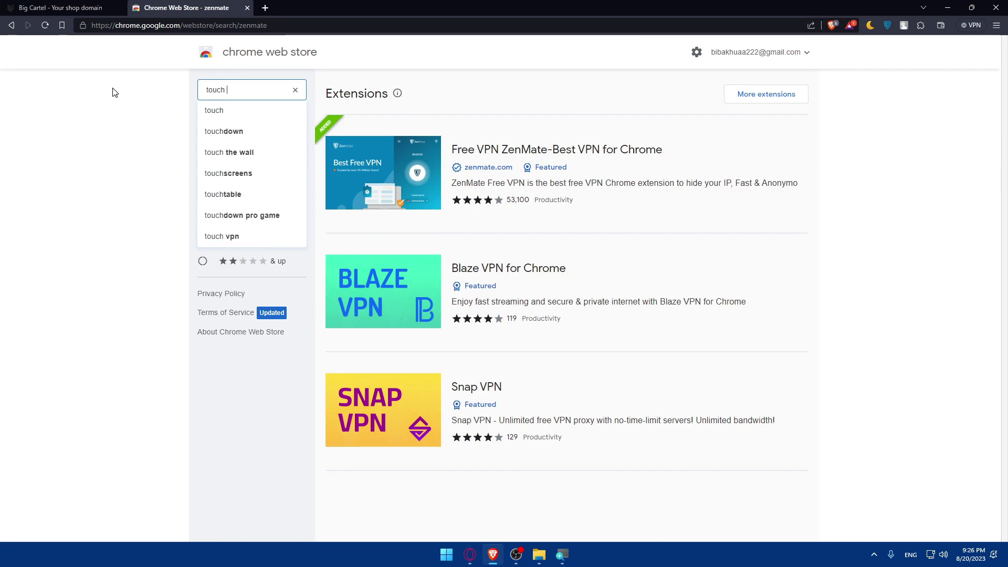
text(vpn)
key(Return)
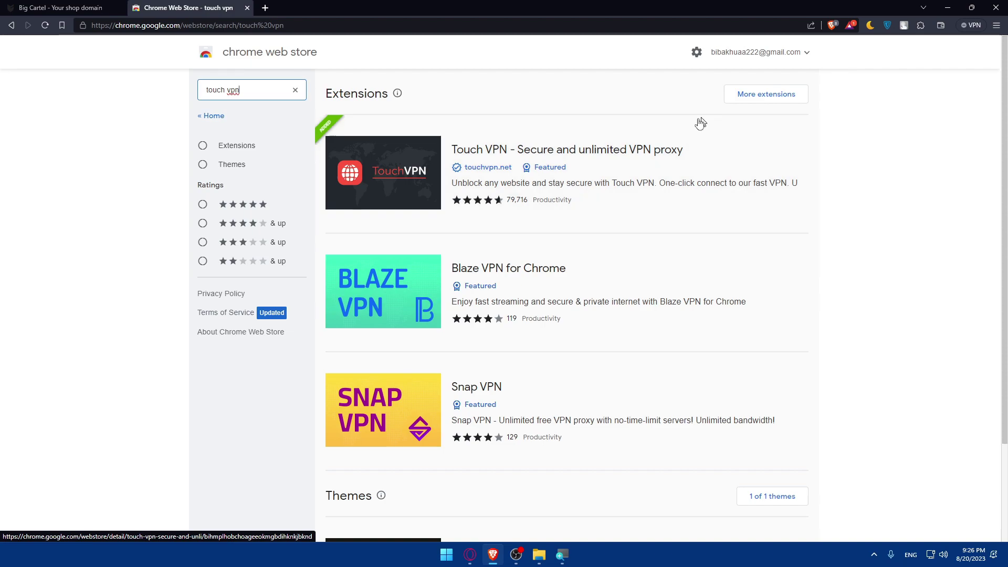
click(247, 8)
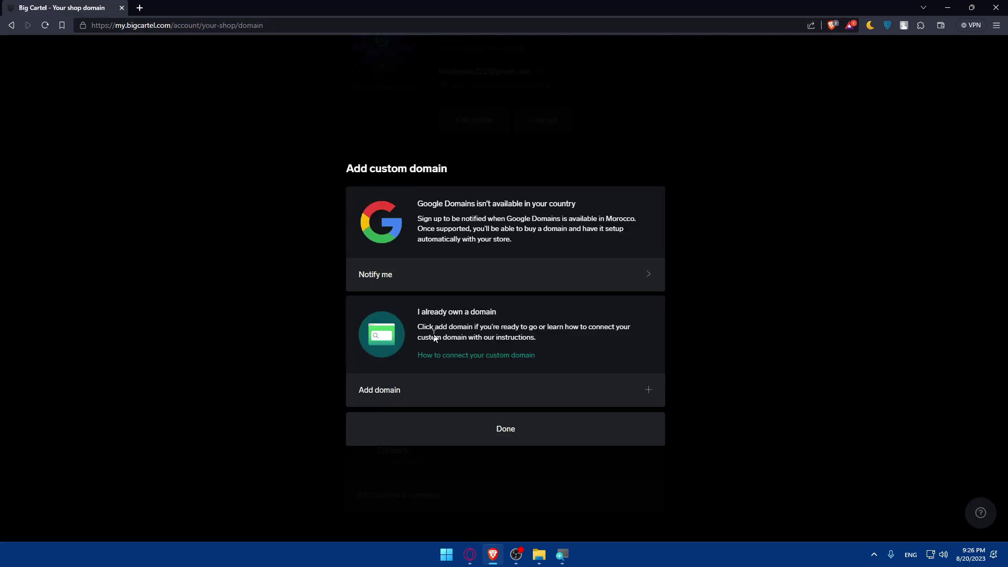
click(486, 398)
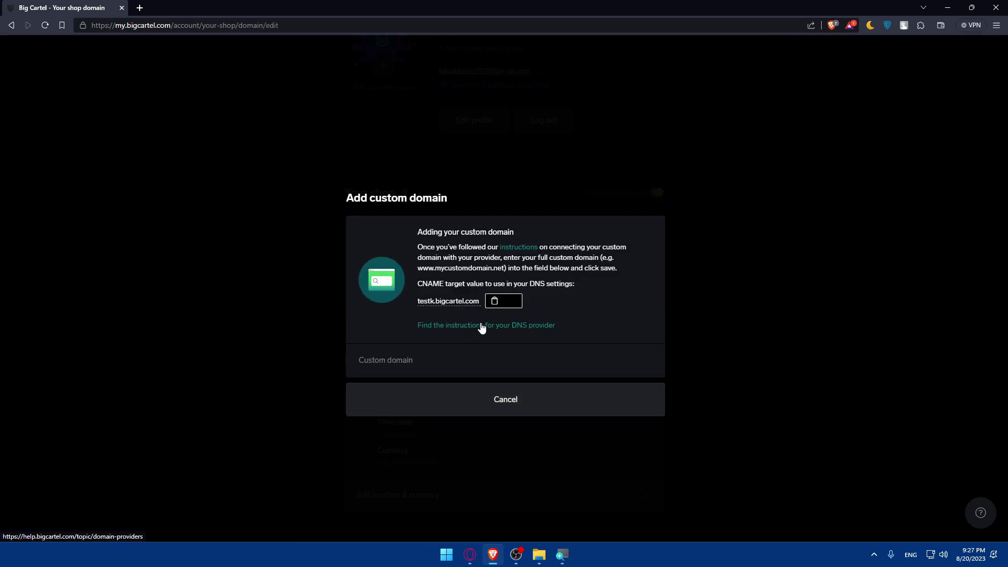
Open the list of DNS provider instructions for connecting a custom domain.
click(461, 330)
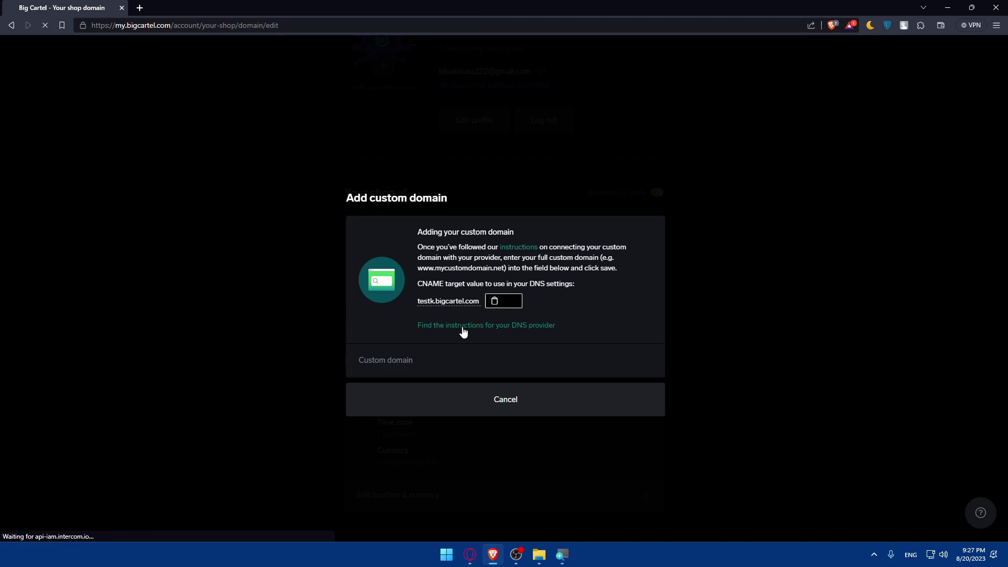
scroll(424, 288, down, 3)
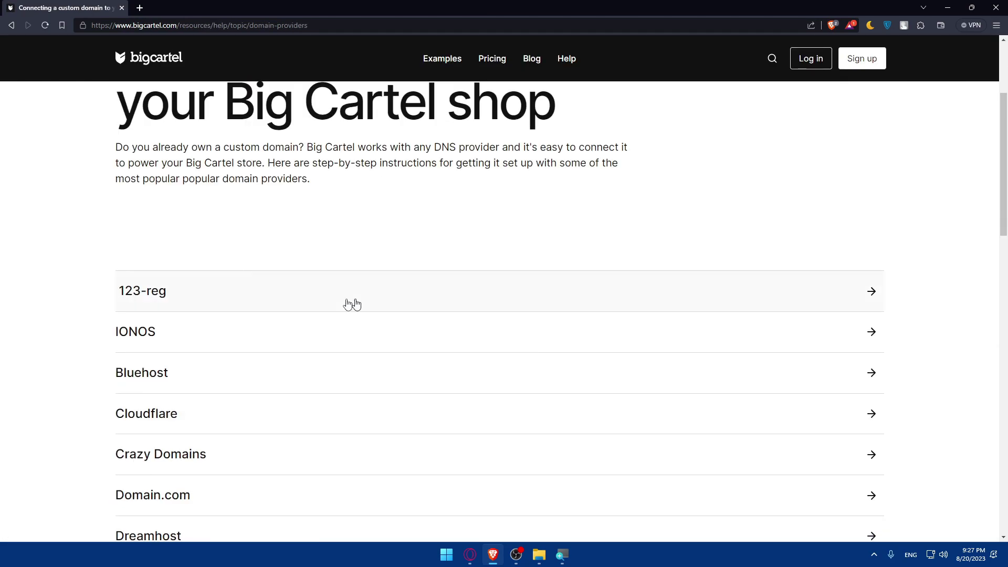
scroll(273, 294, down, 2)
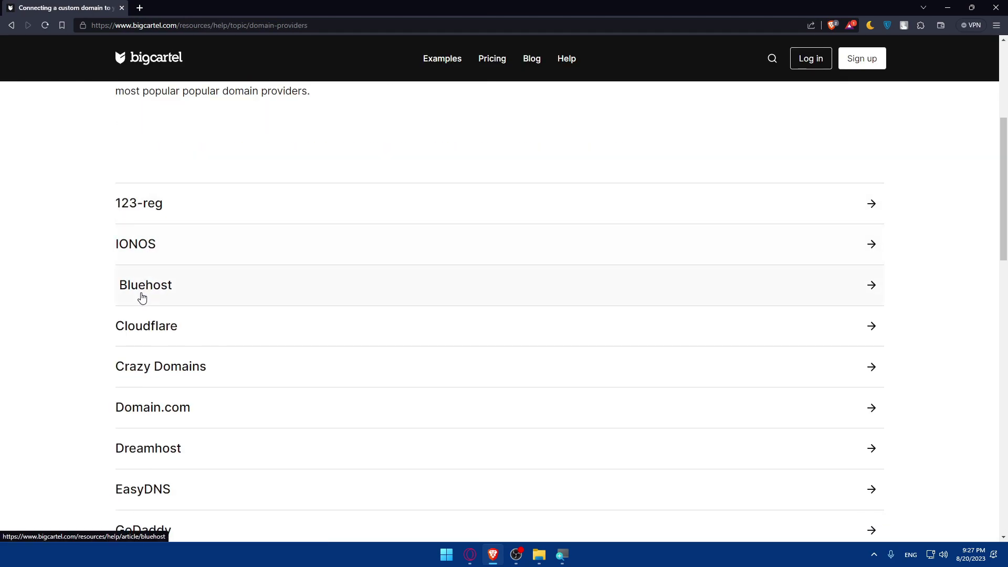
scroll(139, 294, down, 2)
scroll(153, 304, down, 5)
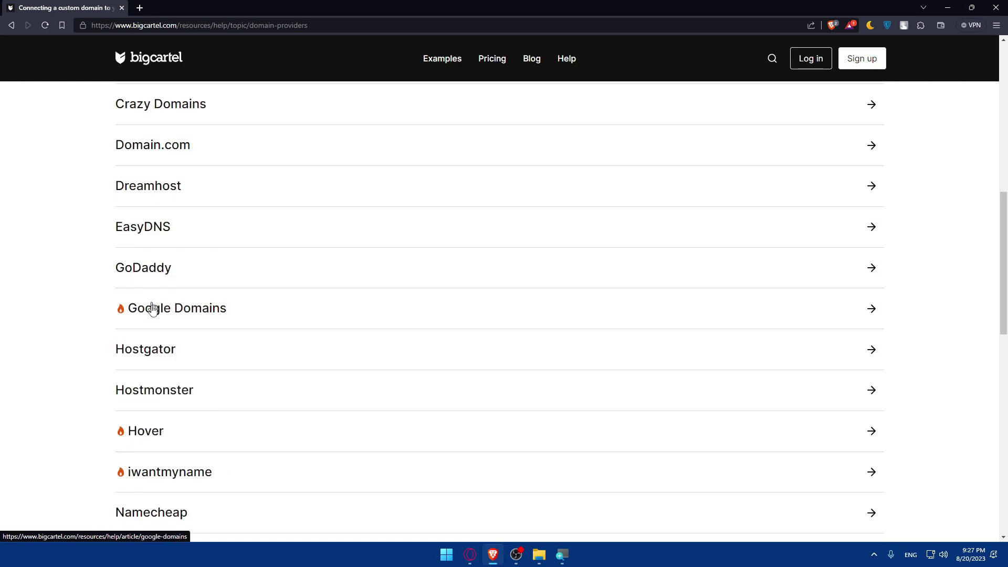
scroll(139, 249, up, 2)
scroll(131, 242, up, 2)
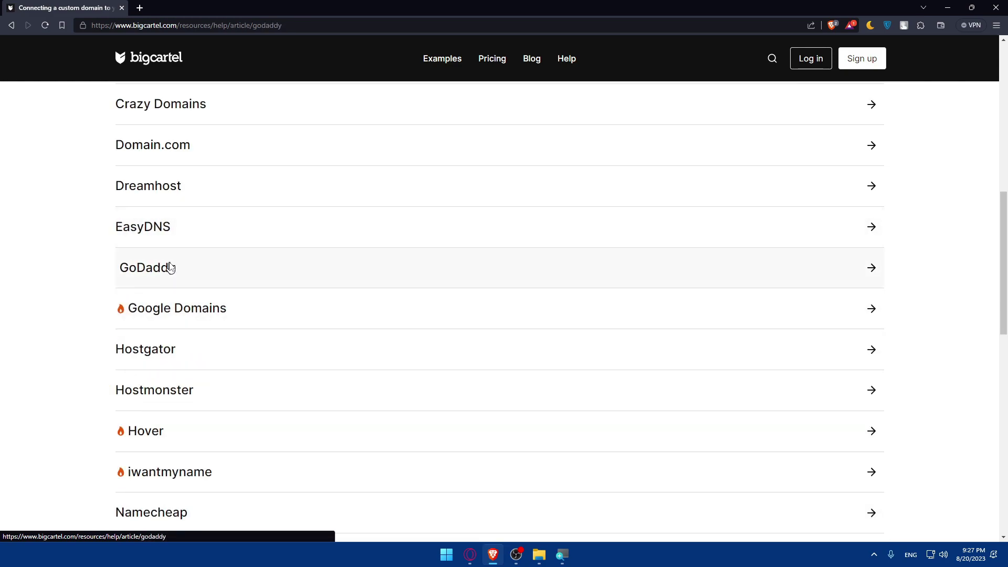
Read the GoDaddy setup article, then return to the provider list.
click(137, 266)
scroll(325, 327, down, 5)
scroll(325, 326, down, 20)
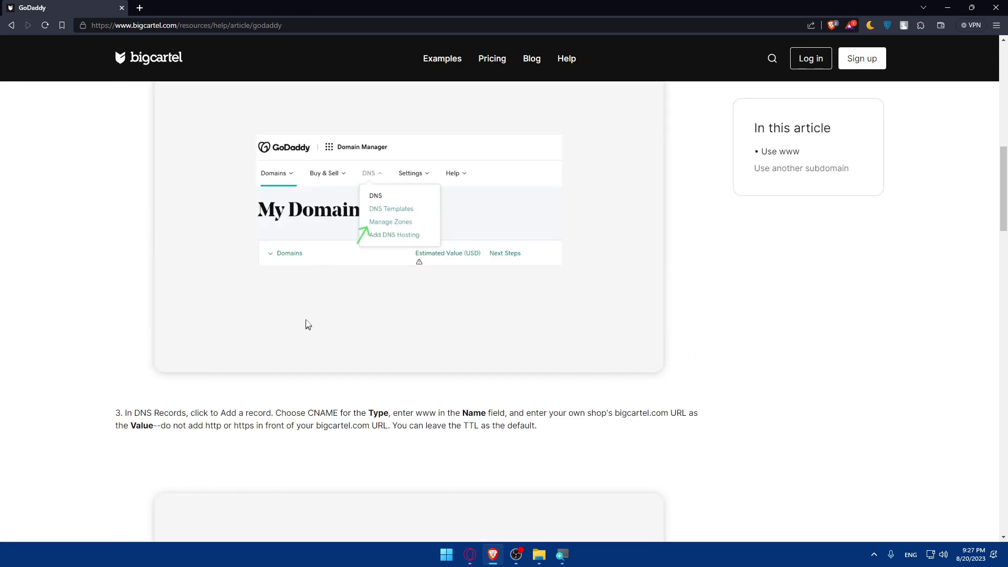
scroll(310, 395, down, 10)
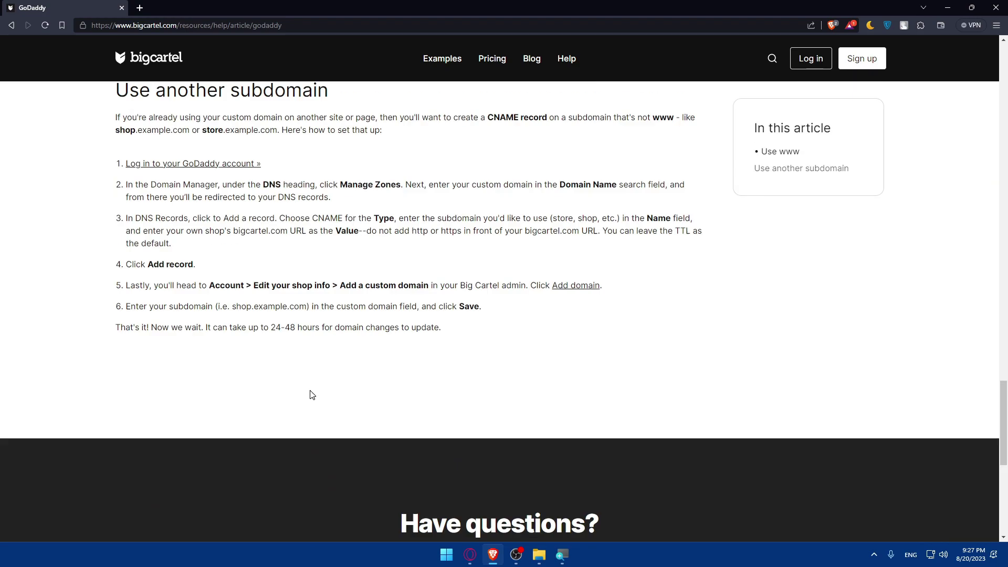
scroll(310, 394, up, 10)
key(alt+Left)
Open the Cloudflare article, then go back and cancel adding the custom domain.
scroll(314, 325, down, 5)
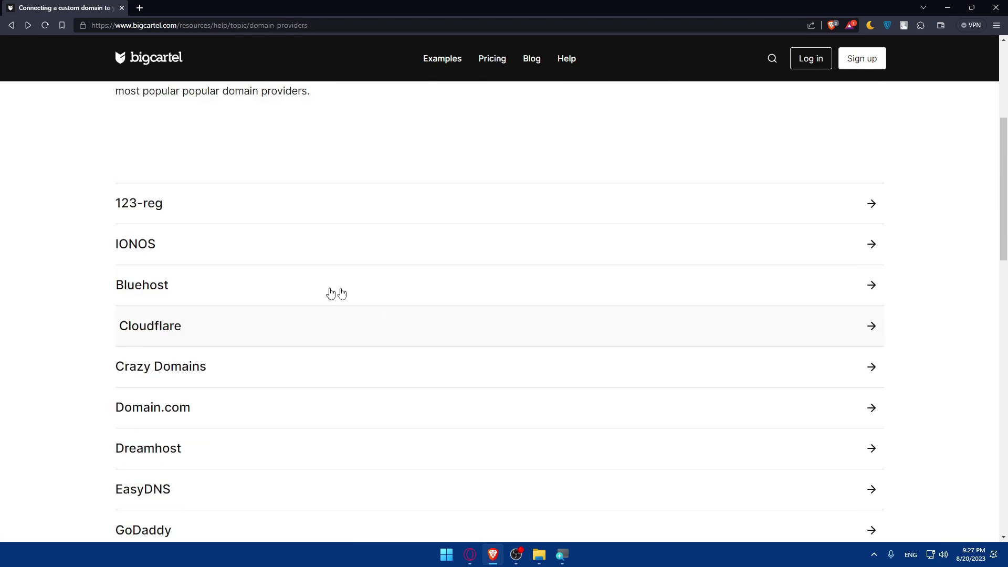
click(329, 333)
key(alt+Left)
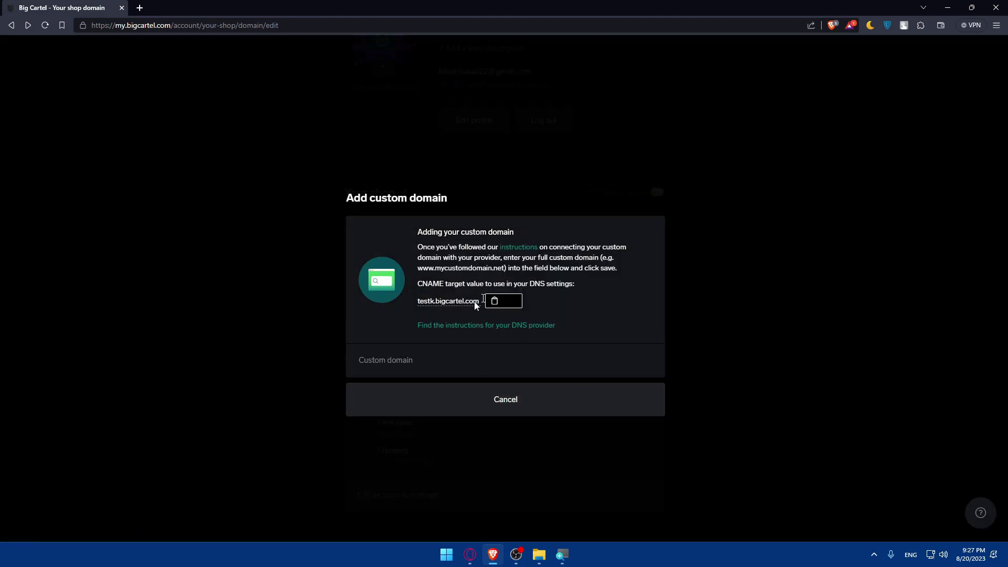
click(499, 409)
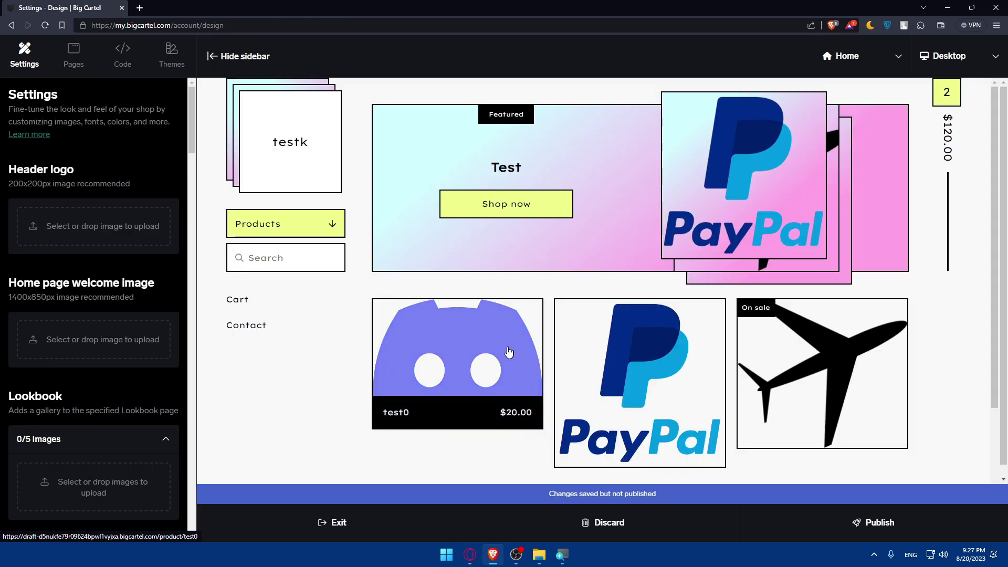
scroll(492, 157, down, 3)
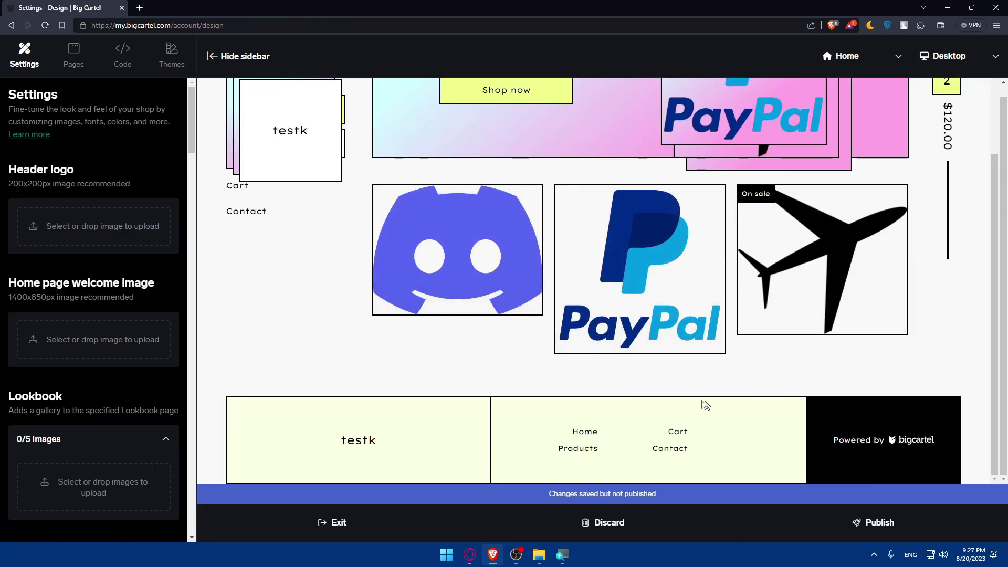
drag(830, 441, 938, 442)
click(934, 375)
scroll(46, 415, down, 5)
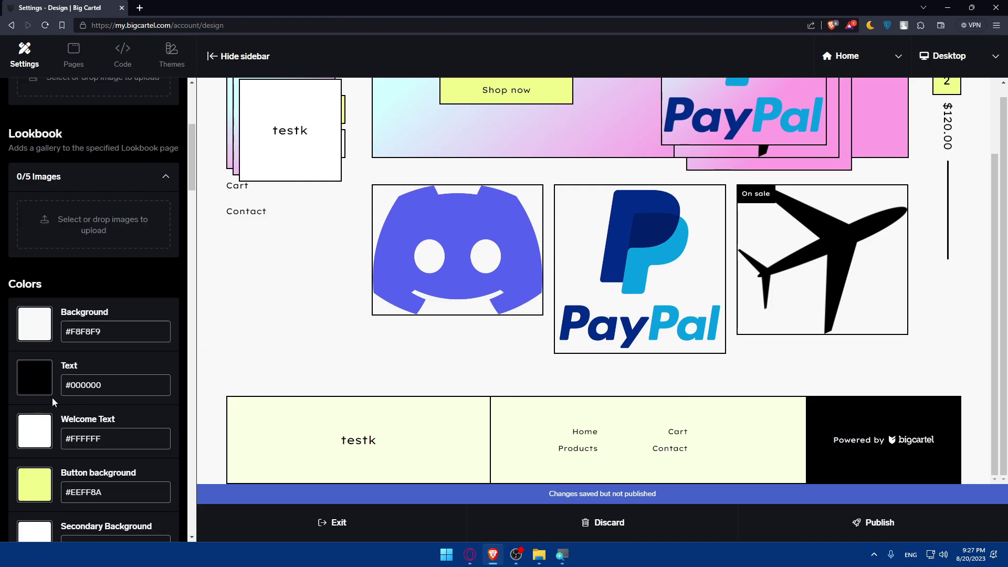
scroll(52, 398, up, 5)
scroll(58, 394, down, 15)
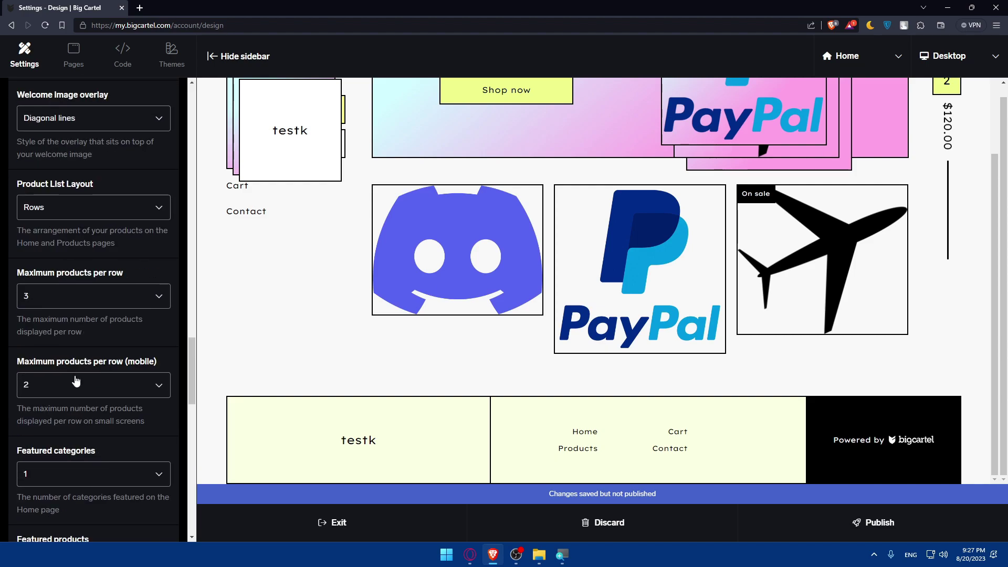
scroll(76, 380, down, 10)
scroll(65, 378, up, 6)
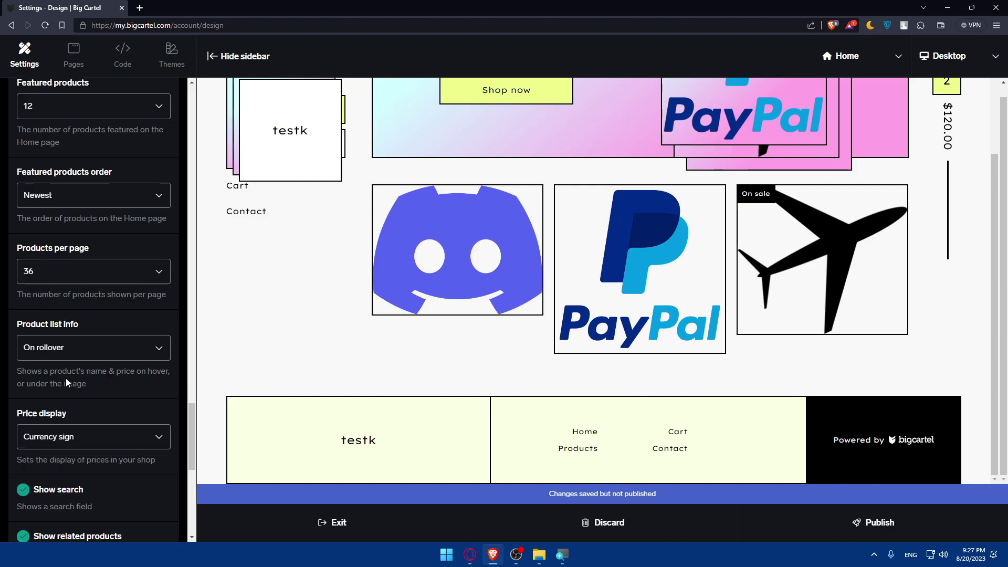
scroll(65, 378, up, 8)
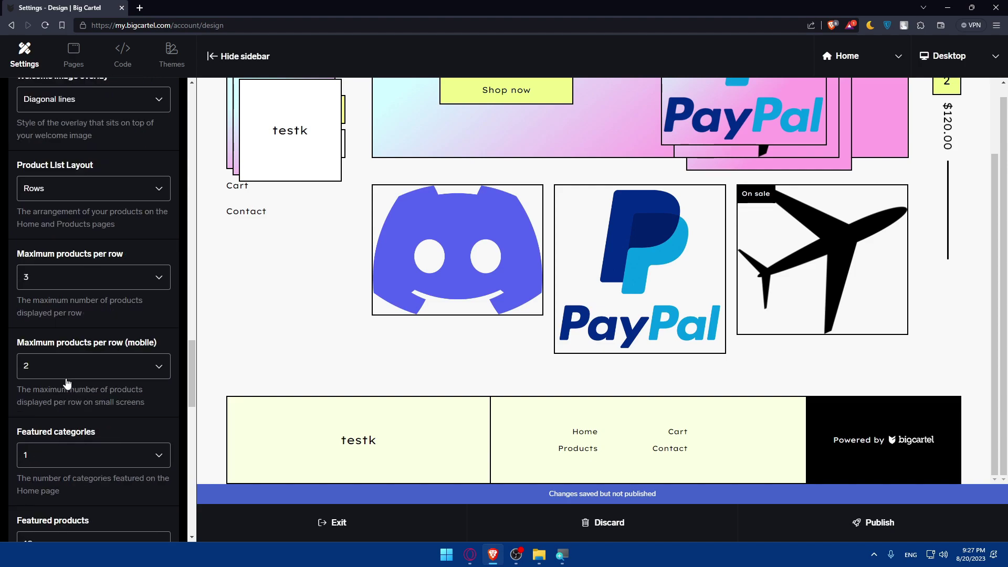
scroll(66, 383, up, 8)
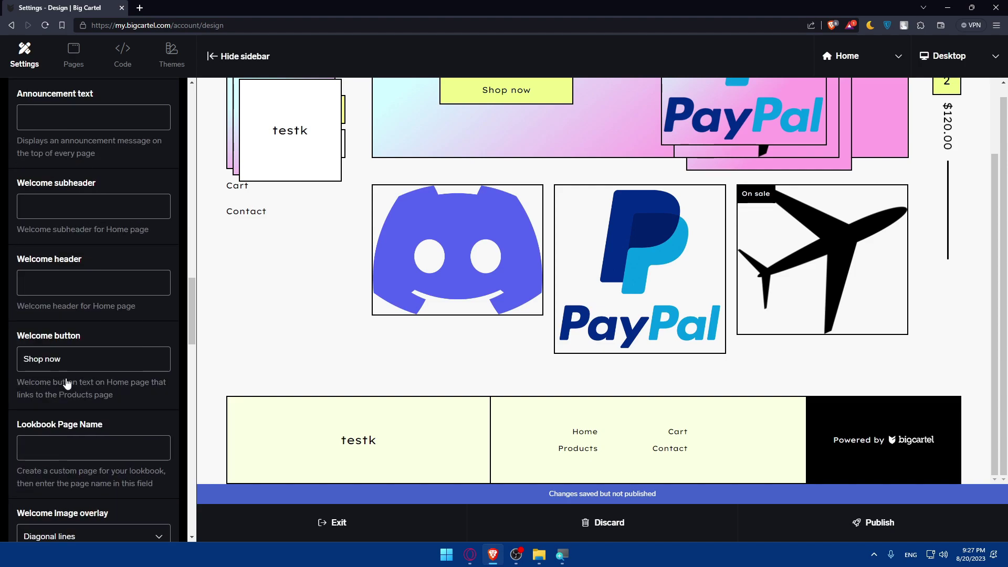
scroll(66, 380, up, 2)
scroll(67, 378, up, 8)
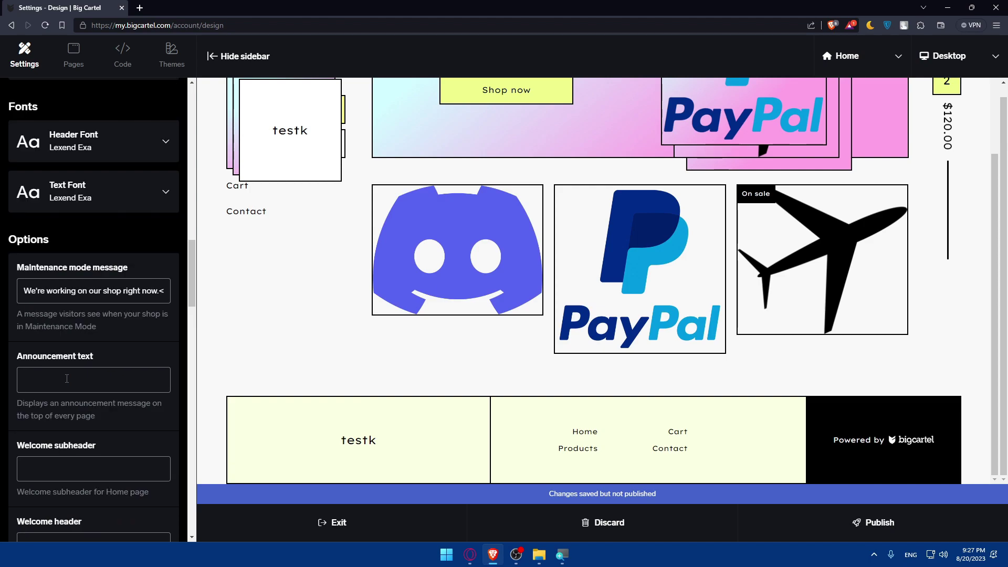
scroll(66, 378, up, 12)
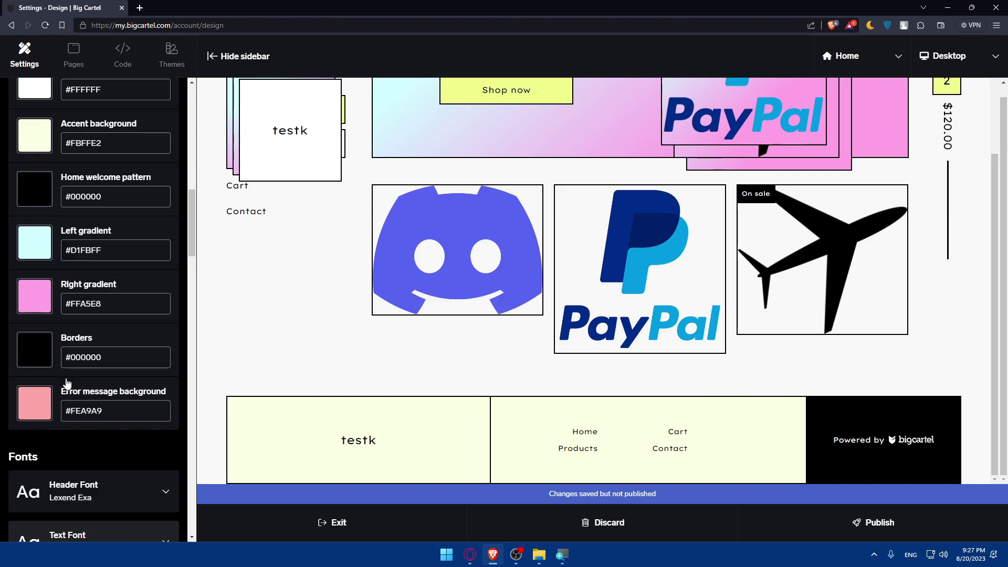
scroll(65, 381, up, 8)
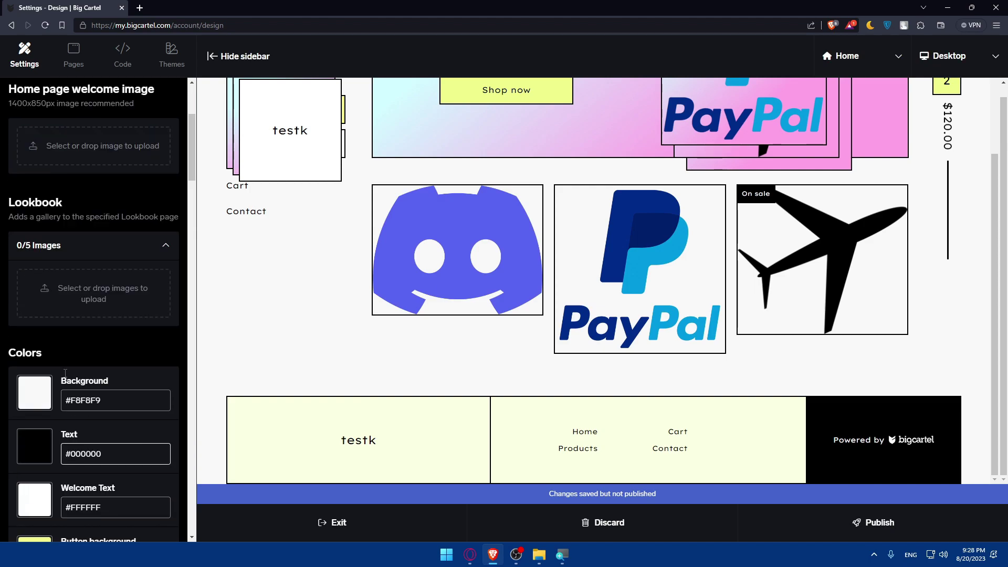
scroll(125, 362, up, 1)
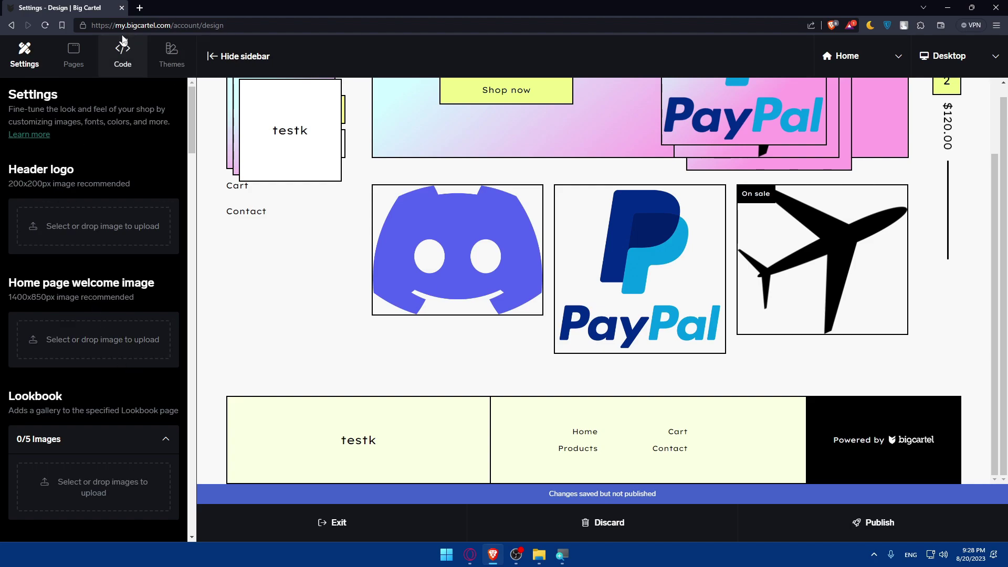
click(140, 8)
text(bigcartel.com)
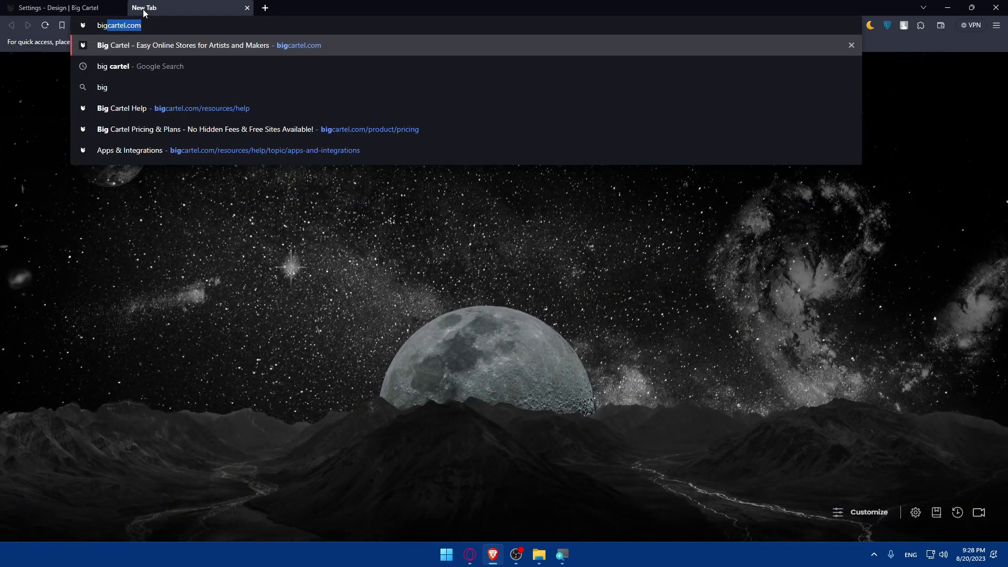
key(Return)
scroll(506, 231, down, 10)
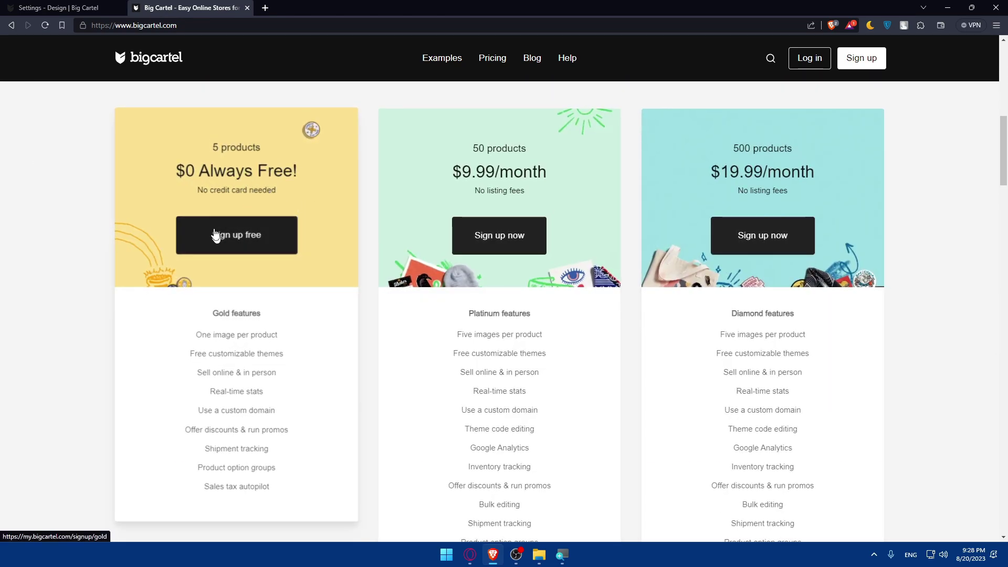
click(105, 8)
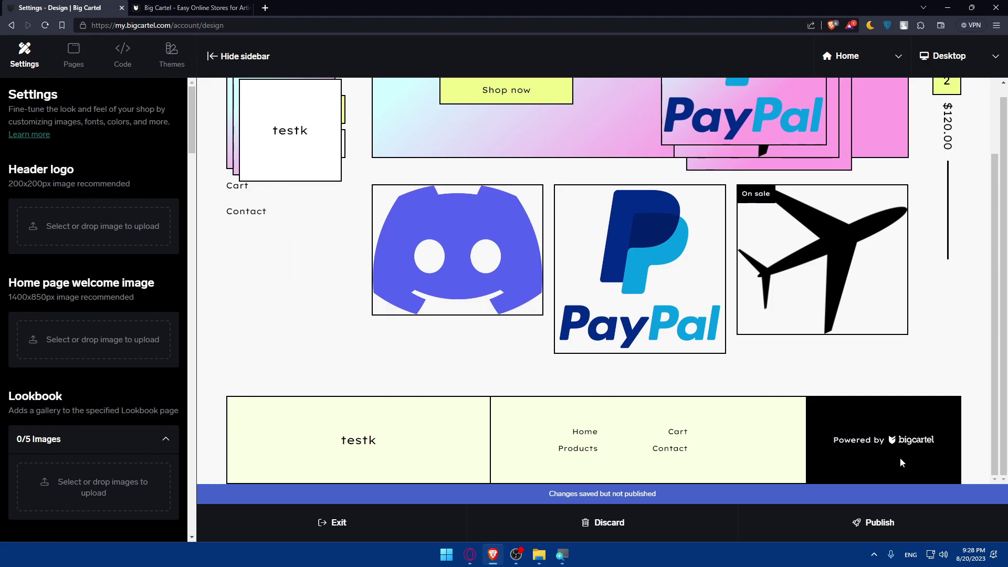
click(199, 7)
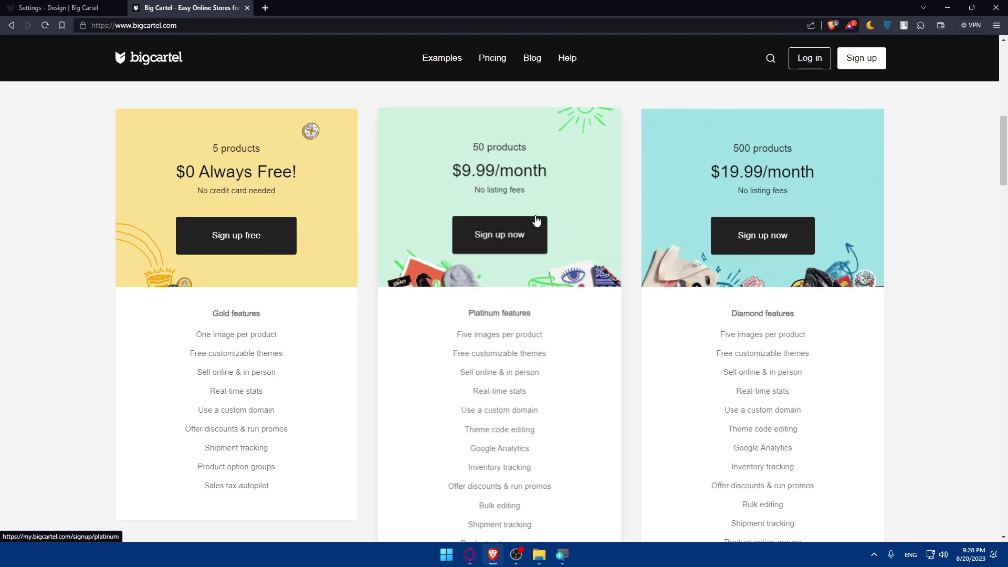
click(246, 8)
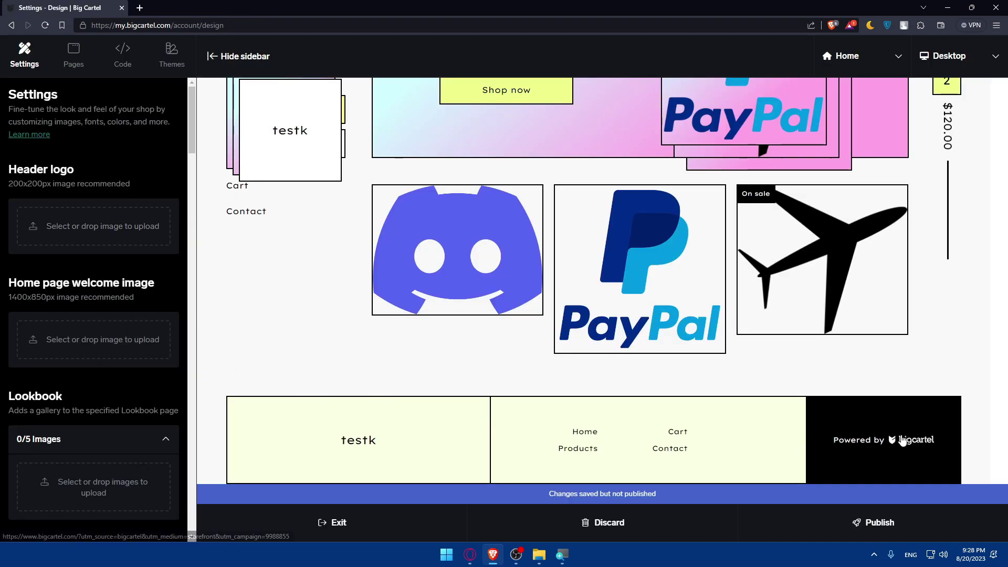
Inspect the 'Powered by' footer and view the upgrade-locked integration and theme code options.
drag(886, 441, 843, 435)
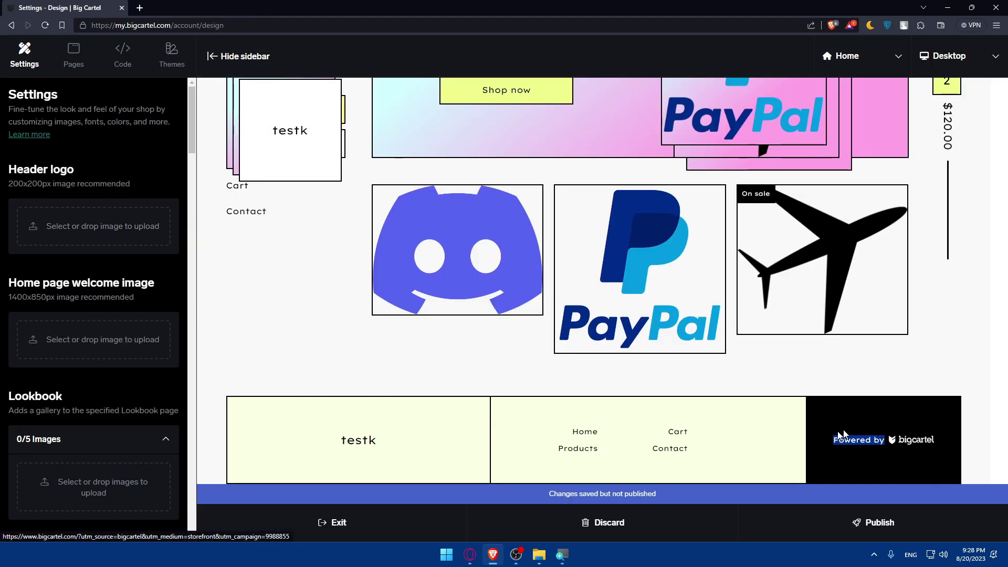
click(866, 444)
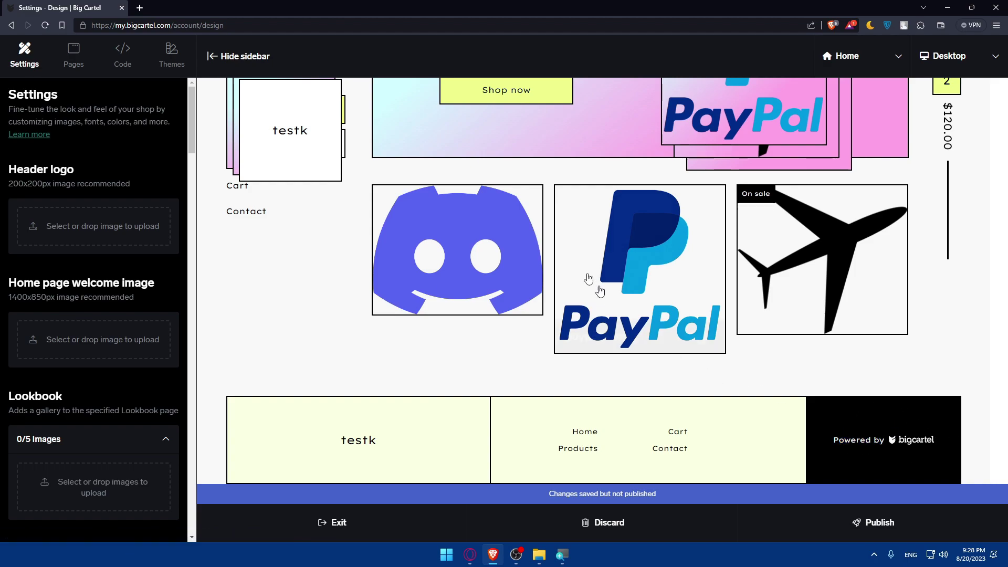
click(123, 55)
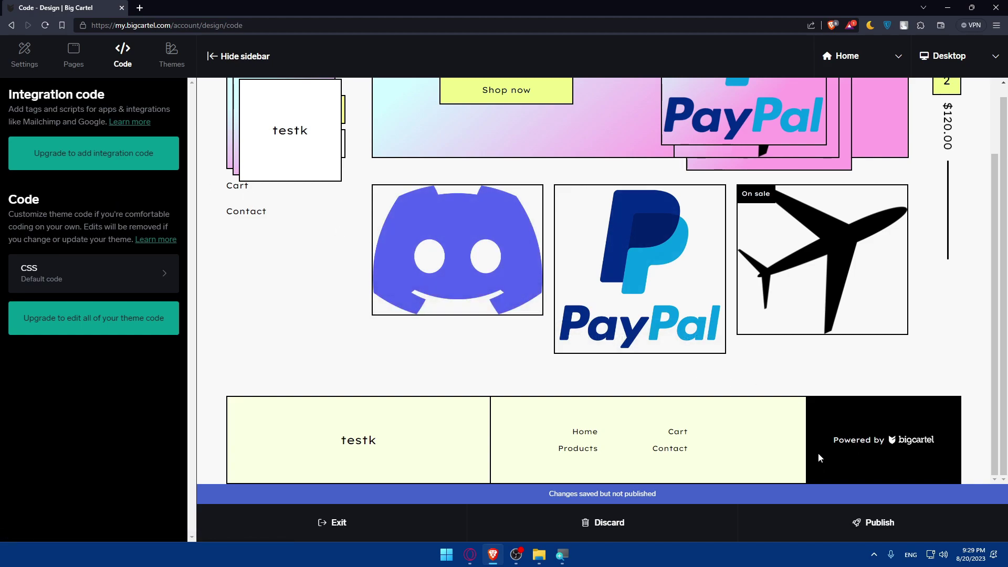
drag(829, 440, 887, 440)
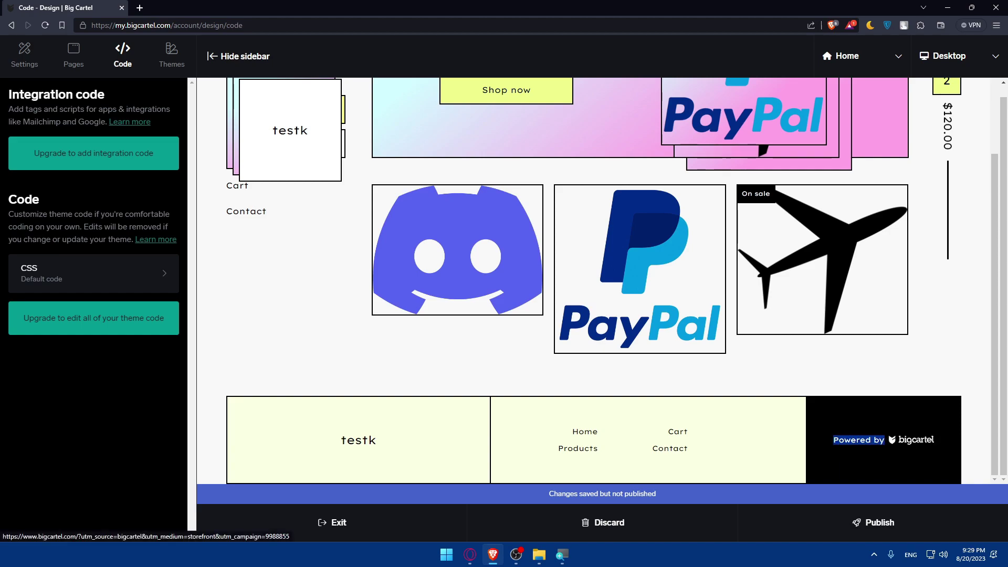
click(871, 385)
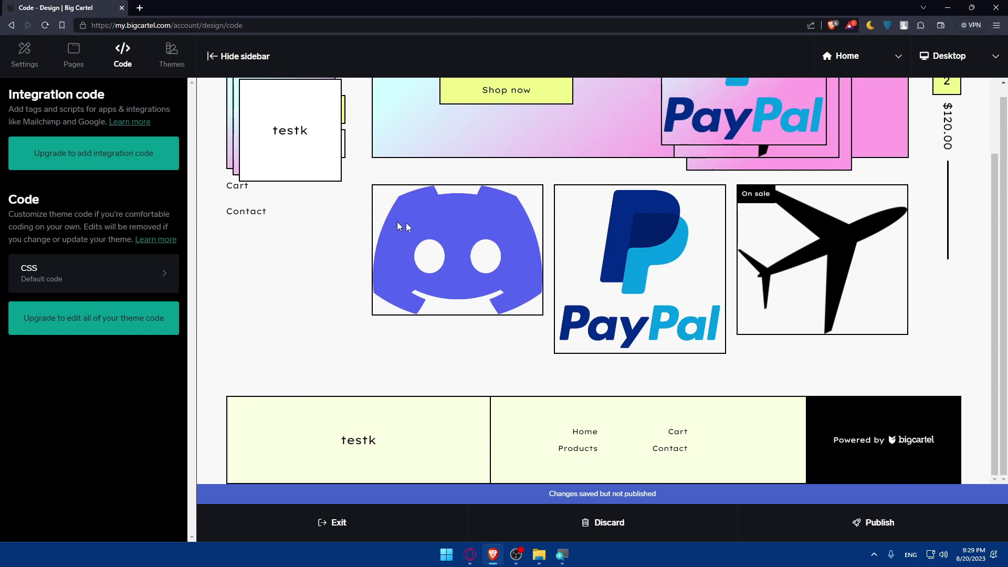
click(948, 56)
click(954, 114)
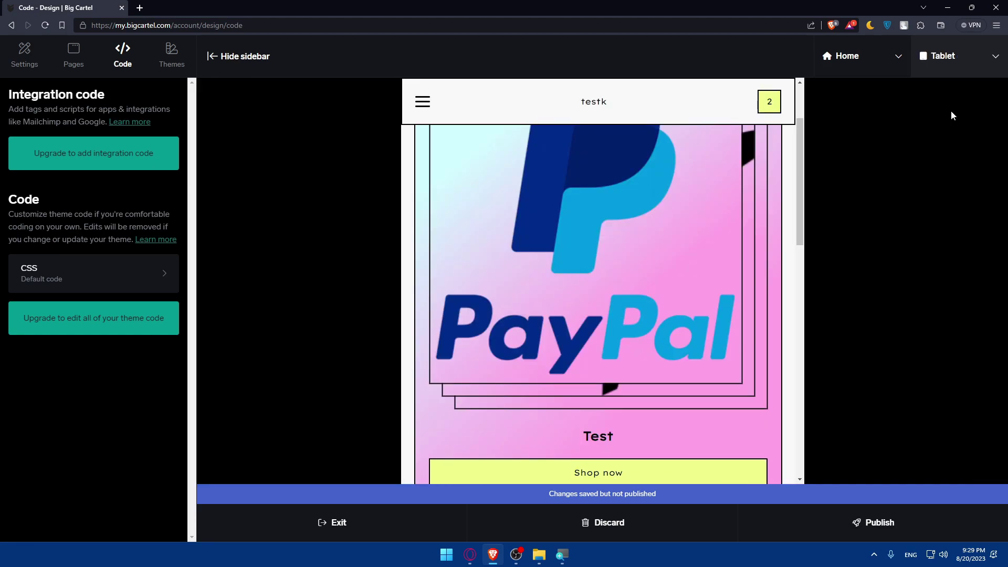
scroll(675, 214, down, 10)
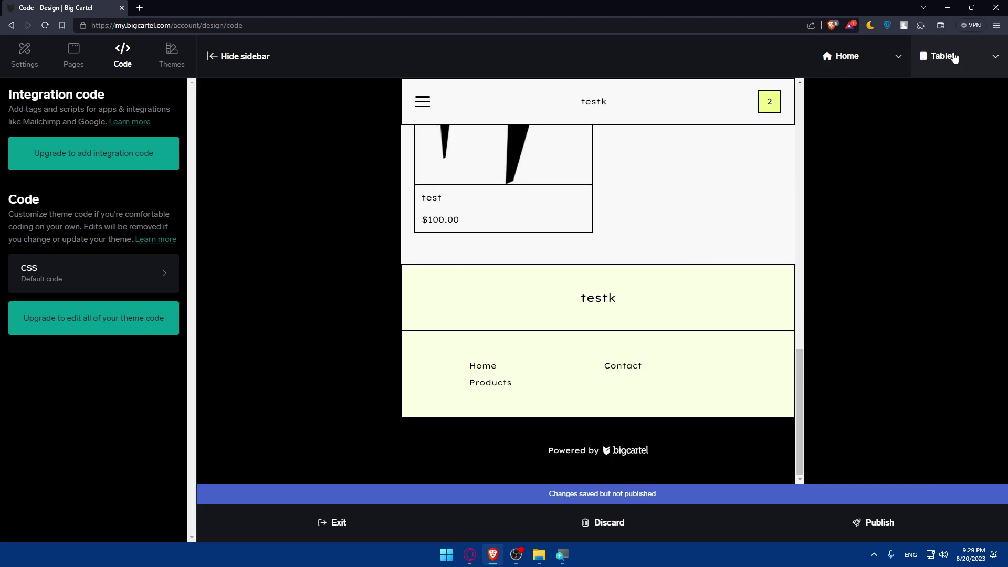
click(953, 55)
click(945, 140)
click(951, 56)
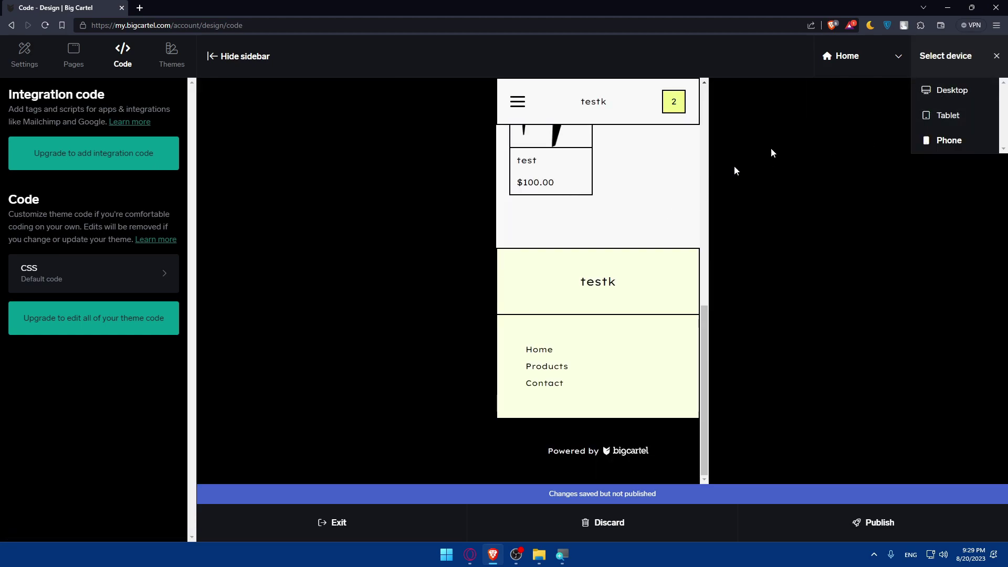
click(950, 90)
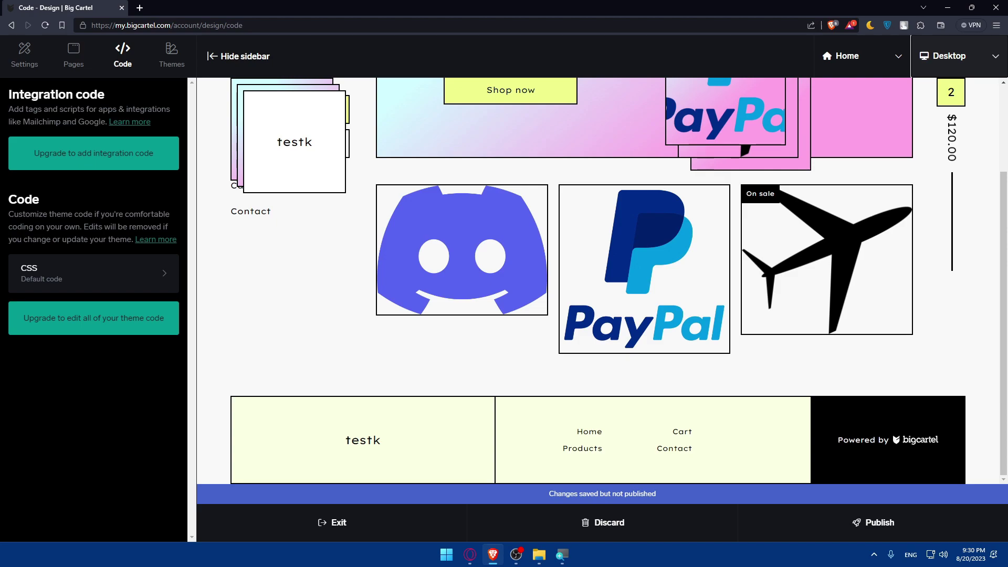
Exit the design editor, then try the help menu's support chat and help site, closing both.
click(432, 524)
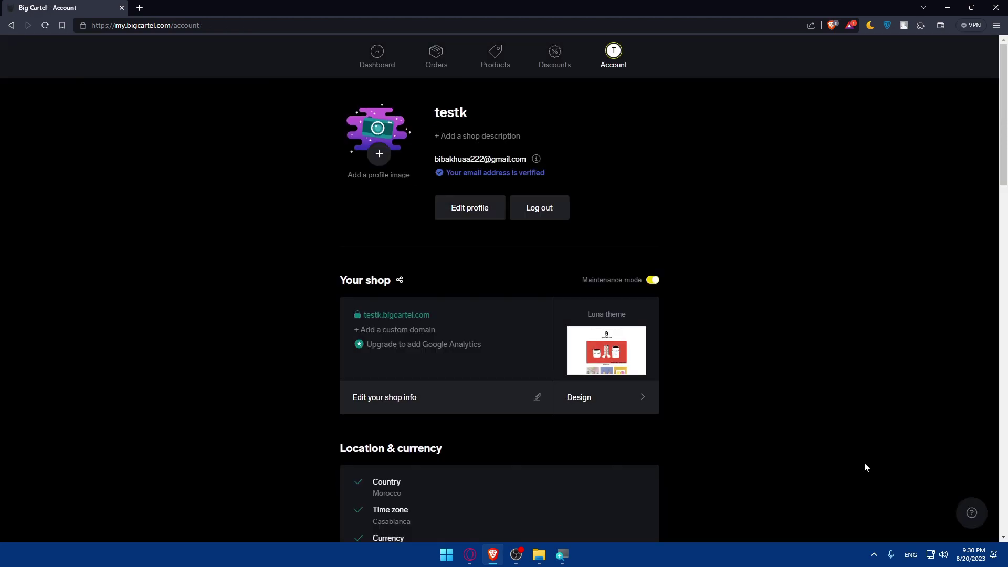
click(972, 512)
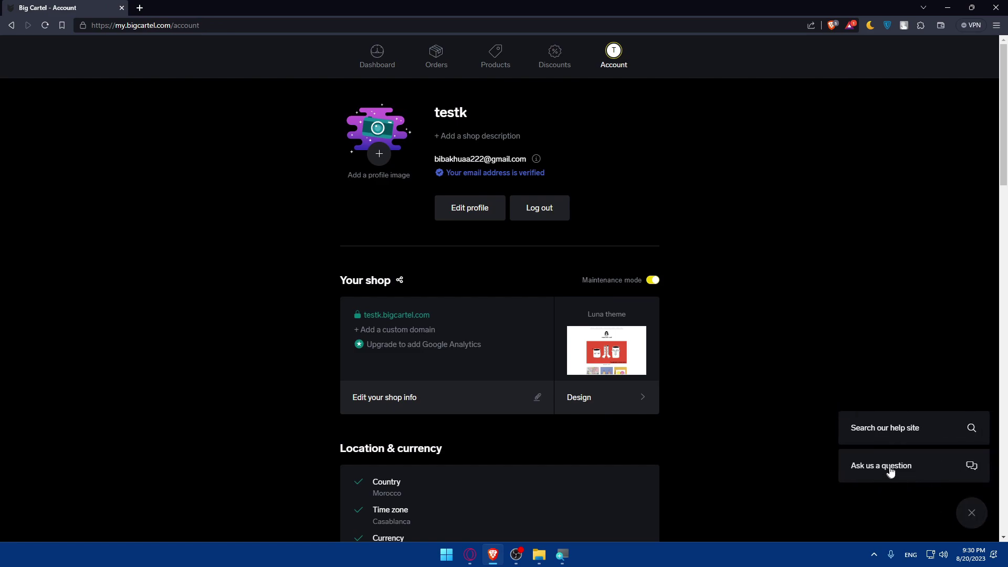
click(891, 472)
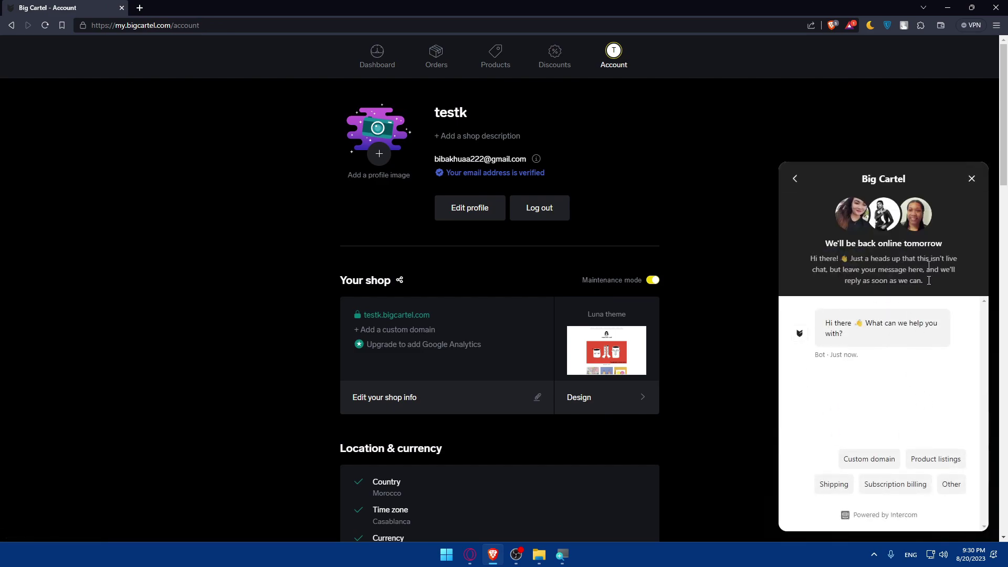
click(972, 179)
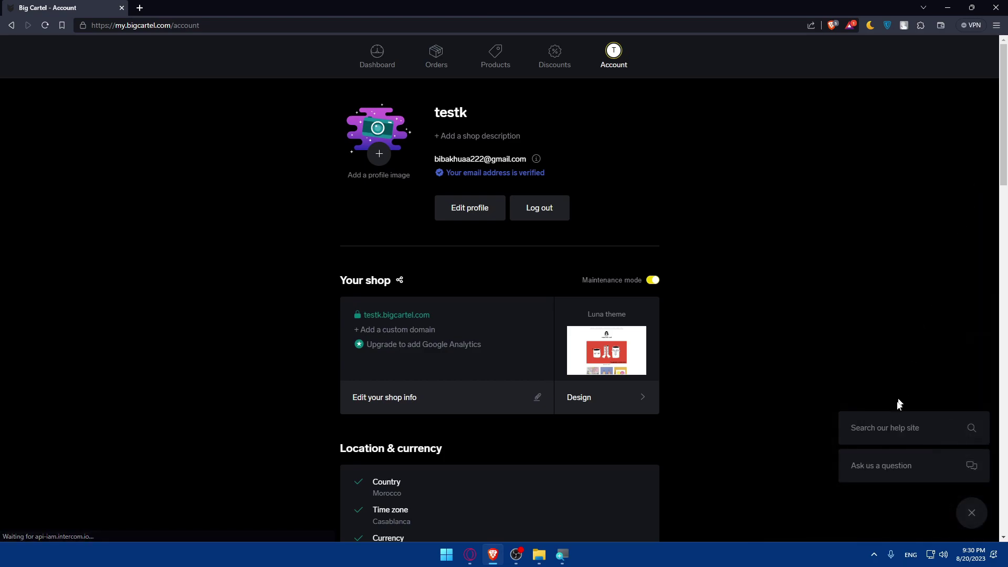
click(883, 438)
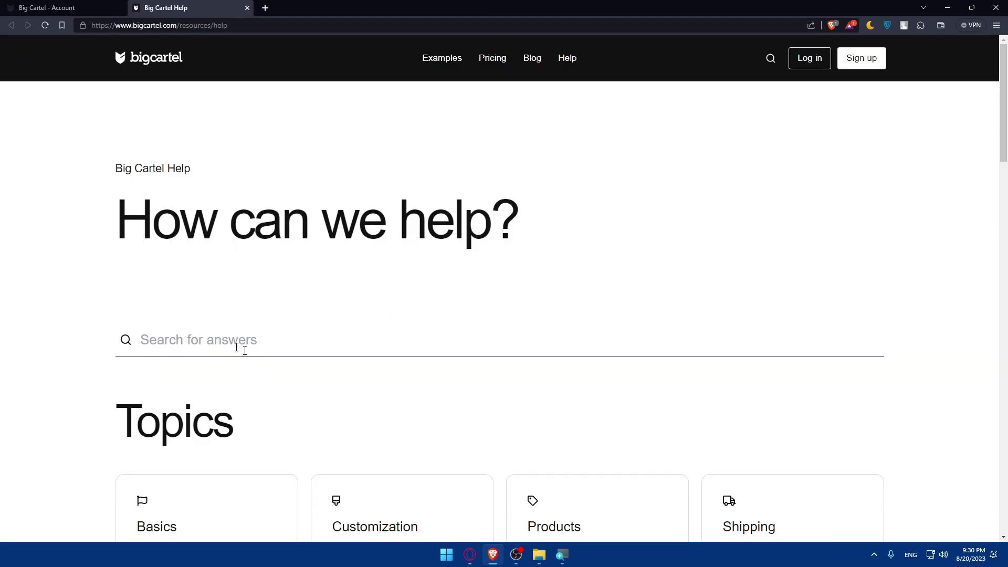
click(247, 8)
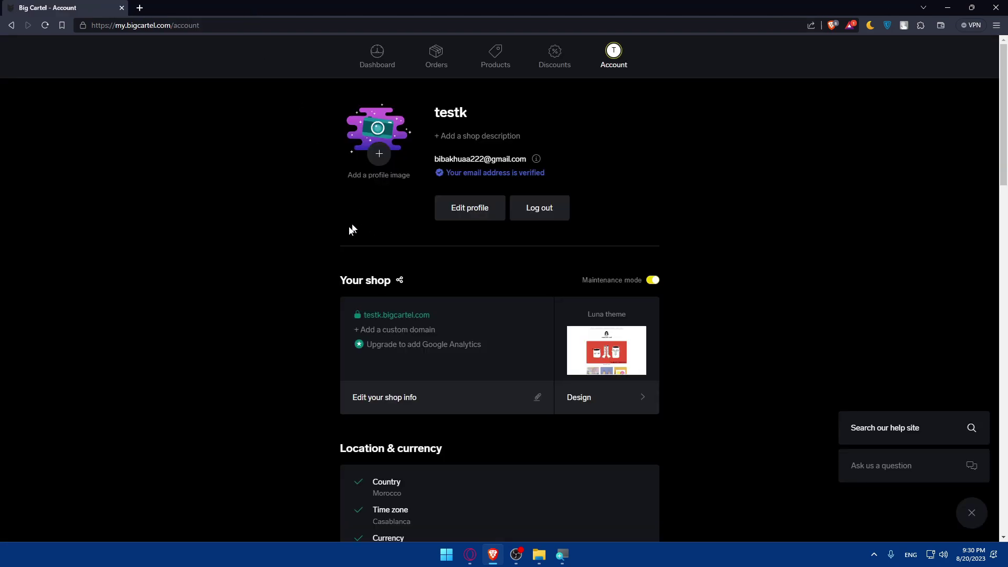